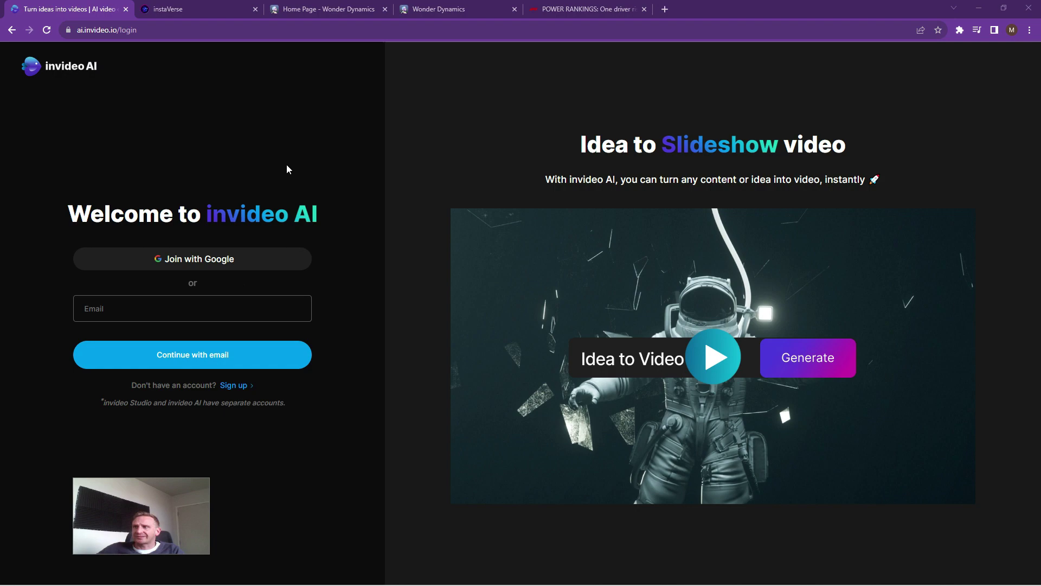
Step: Check the instaVerse and Wonder Dynamics tabs, then sign in to the invideo AI workspace
{"action": "left_click", "coordinate": [180, 13]}
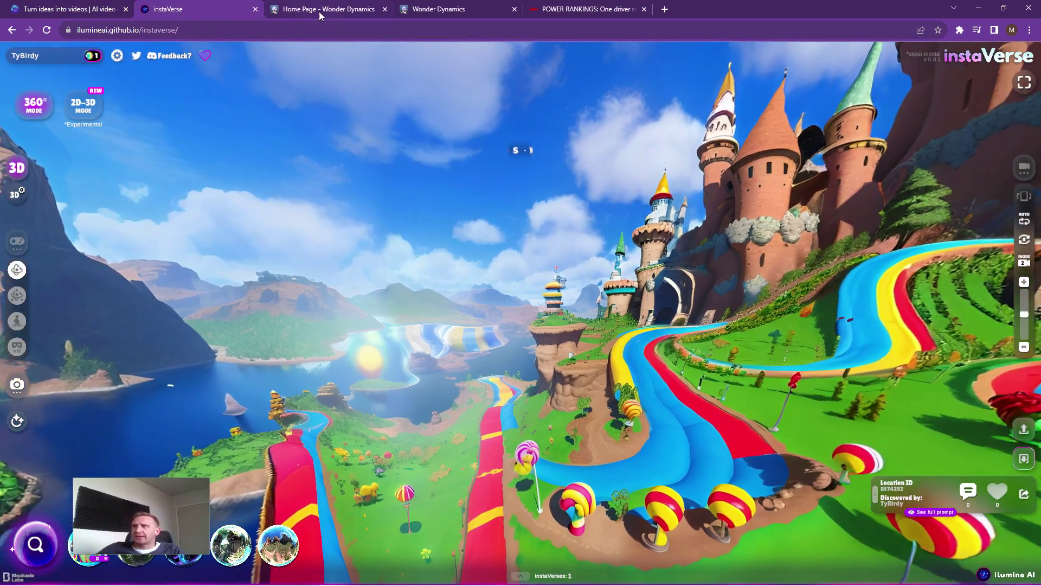
{"action": "left_click", "coordinate": [319, 12]}
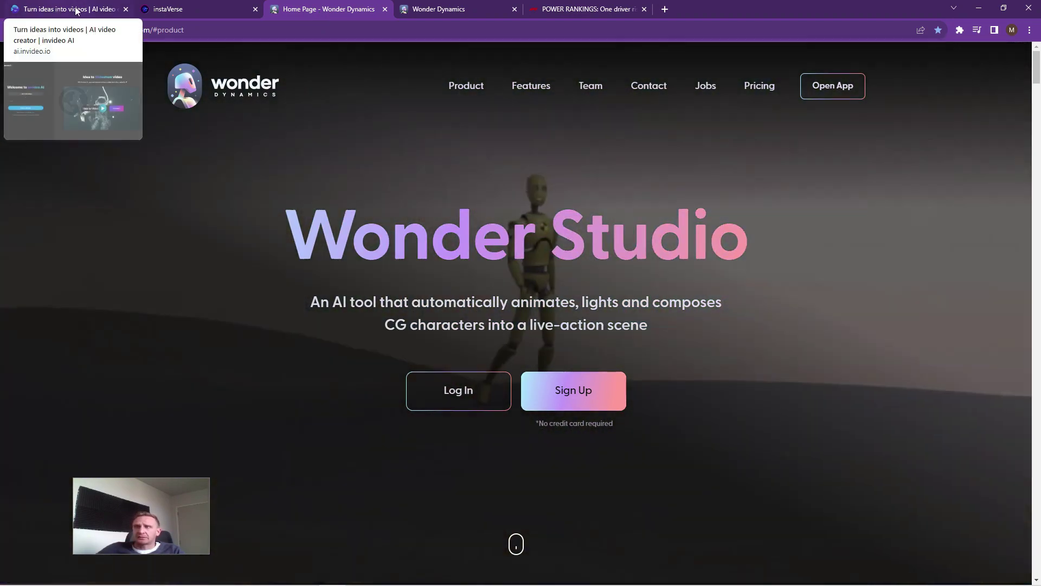
{"action": "left_click", "coordinate": [76, 10]}
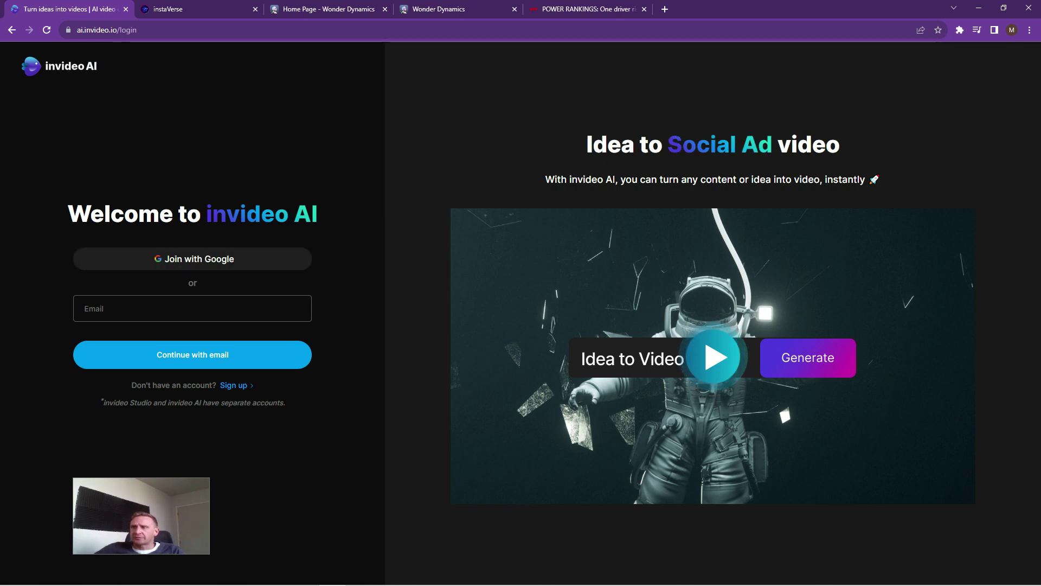
{"action": "left_click", "coordinate": [201, 260]}
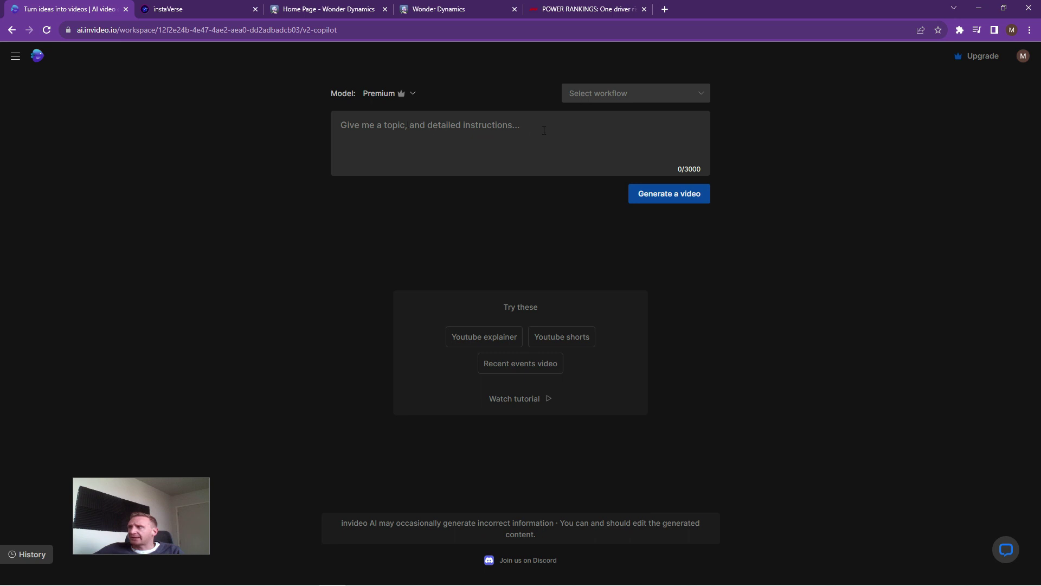
Step: Play the Zandvoort F1 video from History and pause it at 00:14
{"action": "left_click", "coordinate": [32, 555]}
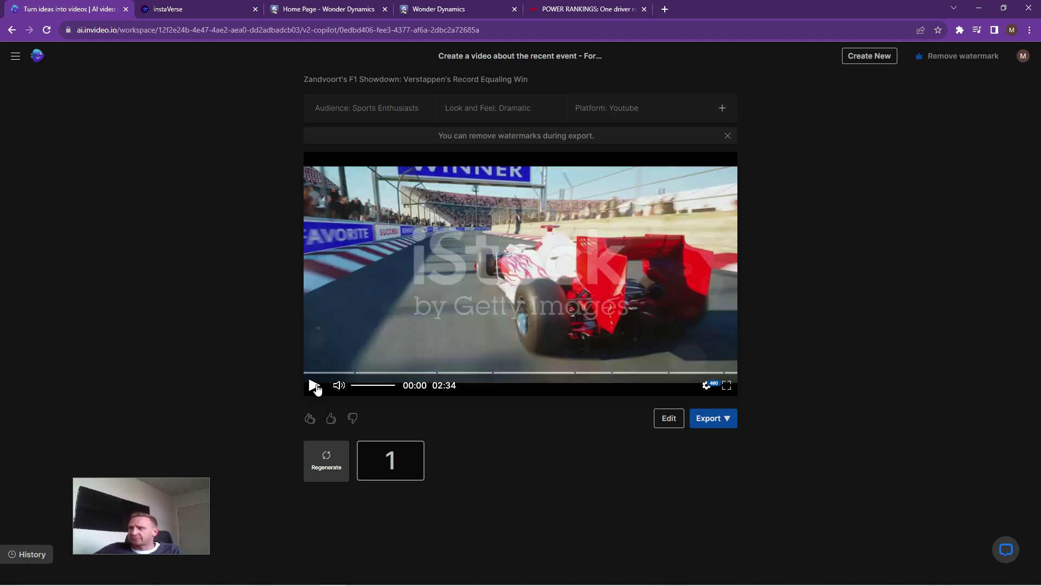
{"action": "left_click", "coordinate": [315, 386]}
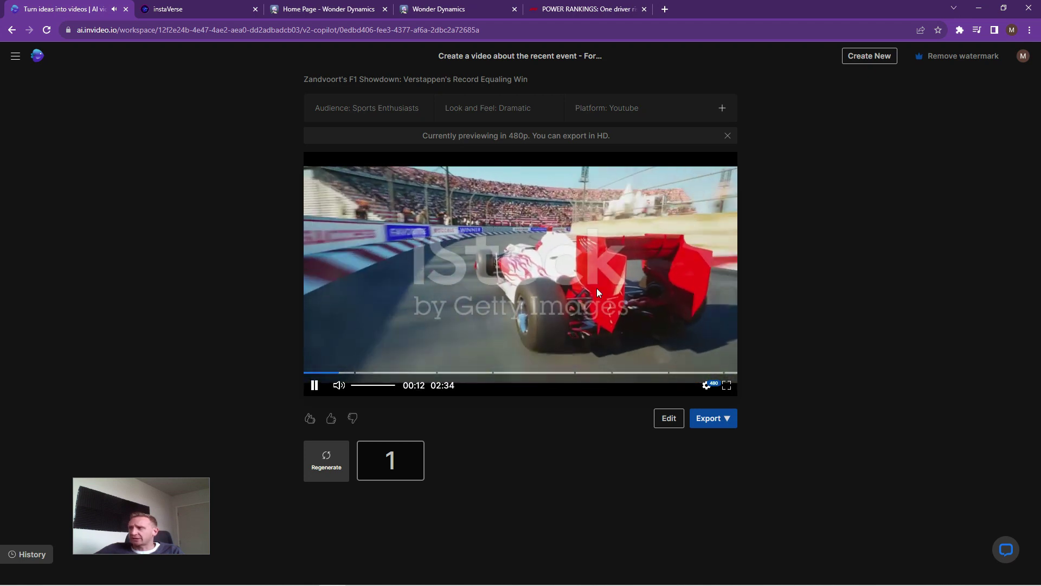
{"action": "left_click", "coordinate": [314, 386]}
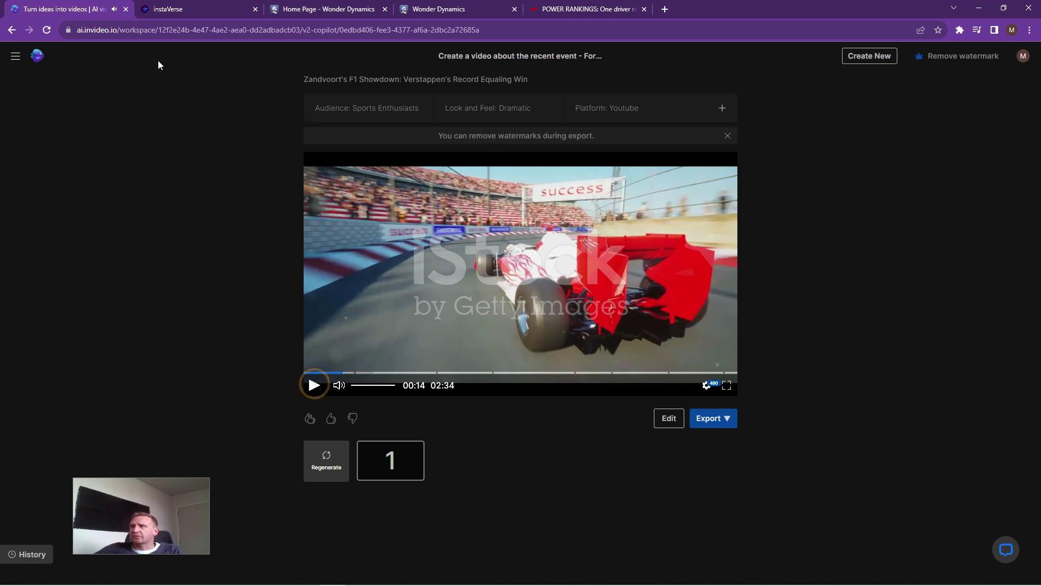
Step: Start a new AI video using the Recent events workflow
{"action": "left_click", "coordinate": [34, 58]}
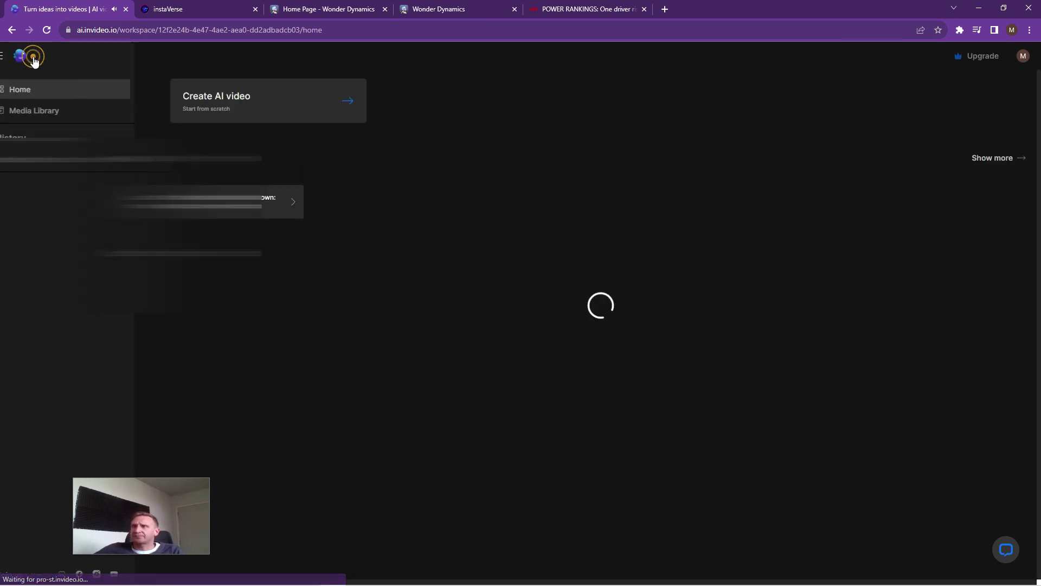
{"action": "left_click", "coordinate": [237, 103]}
{"action": "left_click", "coordinate": [647, 97]}
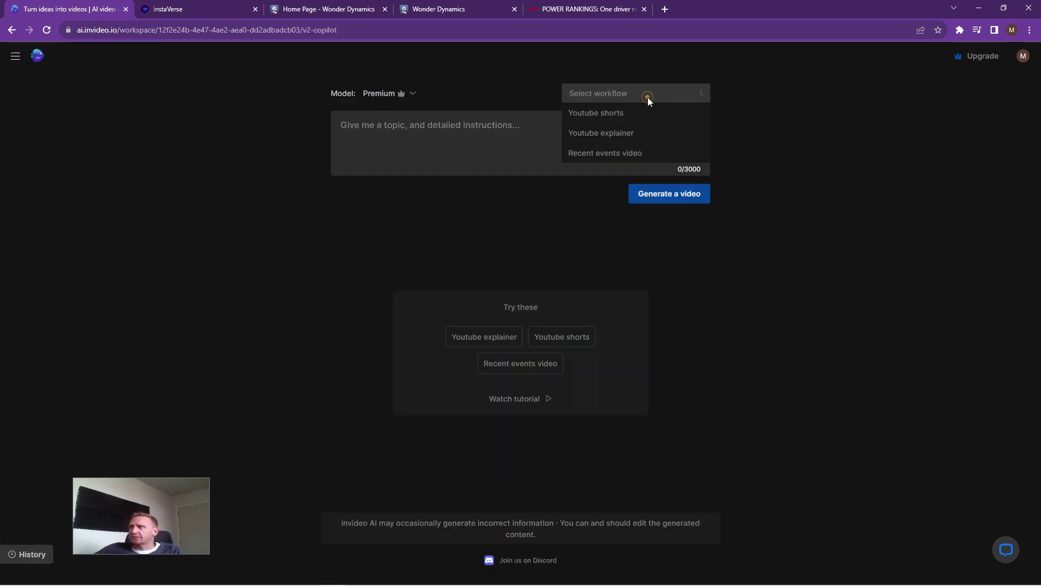
{"action": "left_click", "coordinate": [598, 158]}
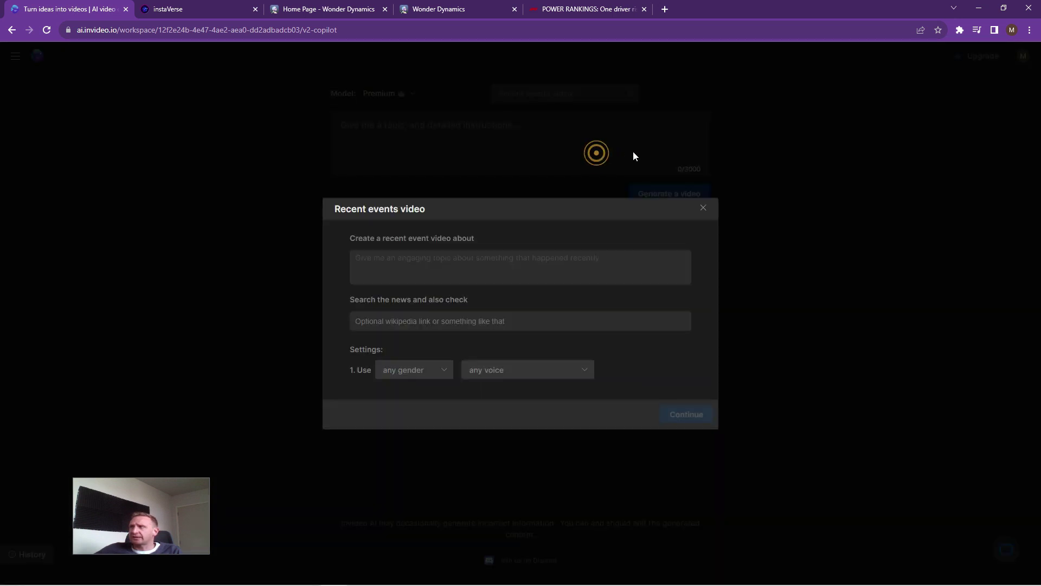
Step: Enter 'F1 Zandvoort' as the topic and the formula1.com power-rankings article as the source
{"action": "left_click", "coordinate": [390, 259]}
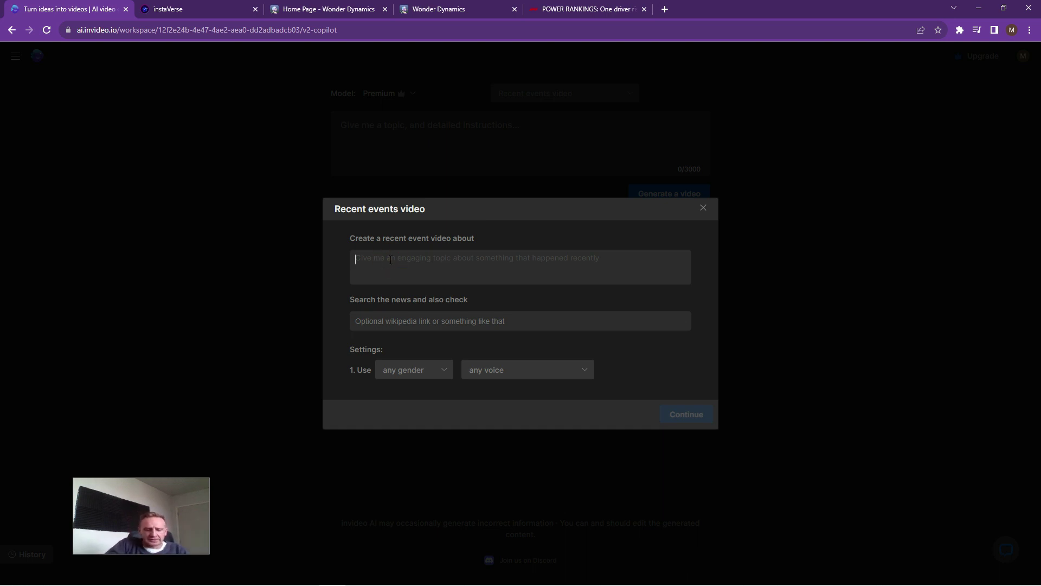
{"action": "type", "text": "F"}
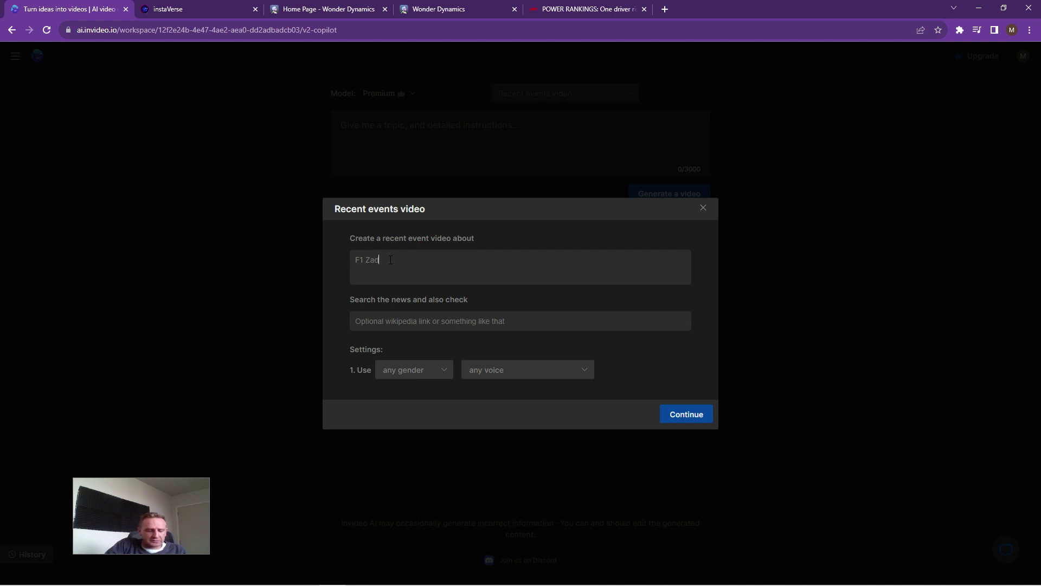
{"action": "type", "text": "1 Zand"}
{"action": "key", "text": "BackSpace"}
{"action": "type", "text": "ndvoort"}
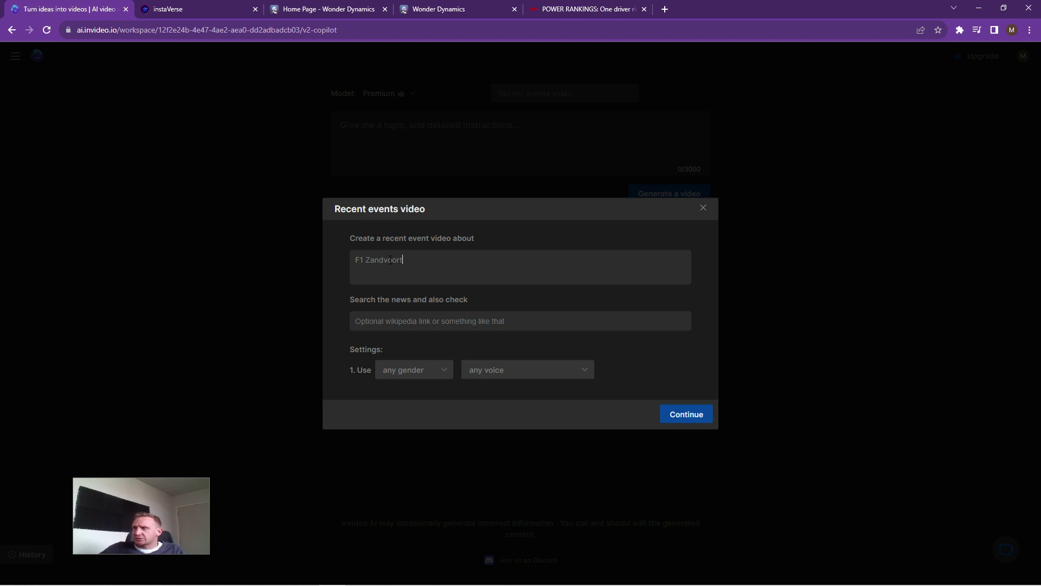
{"action": "left_click", "coordinate": [572, 8]}
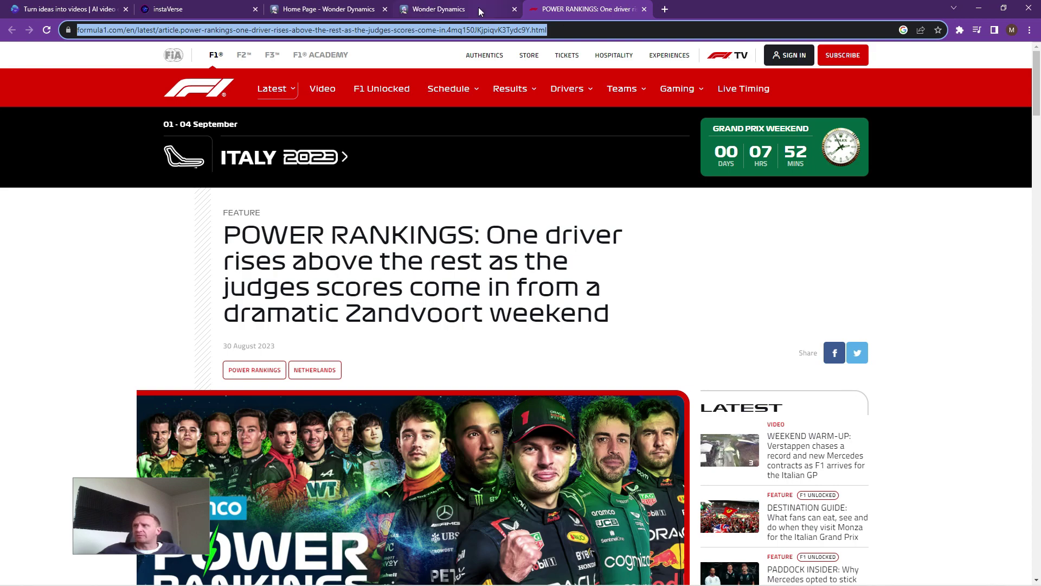
{"action": "left_click", "coordinate": [103, 9]}
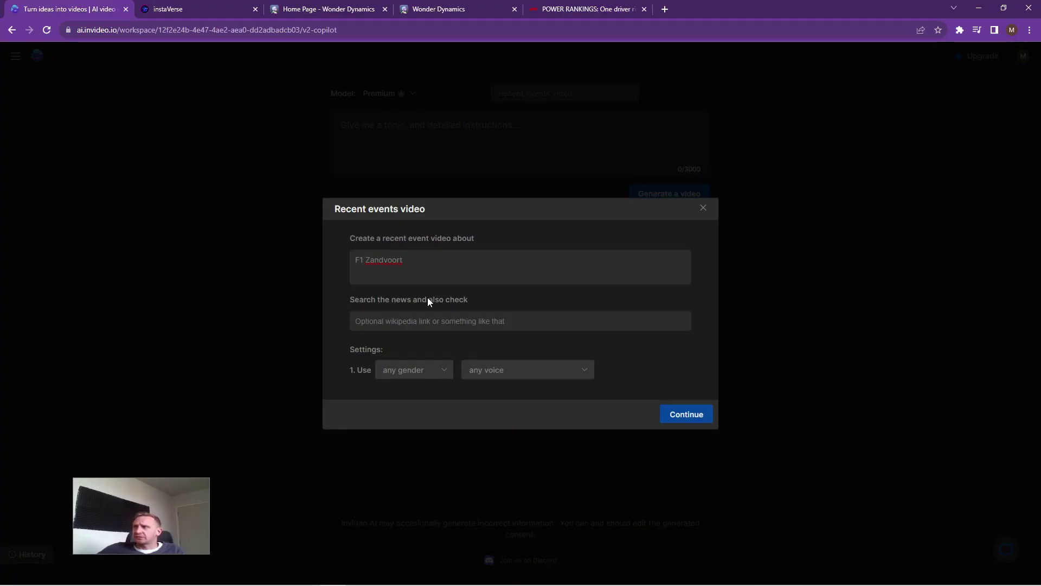
{"action": "left_click", "coordinate": [383, 319]}
{"action": "left_click", "coordinate": [510, 347]}
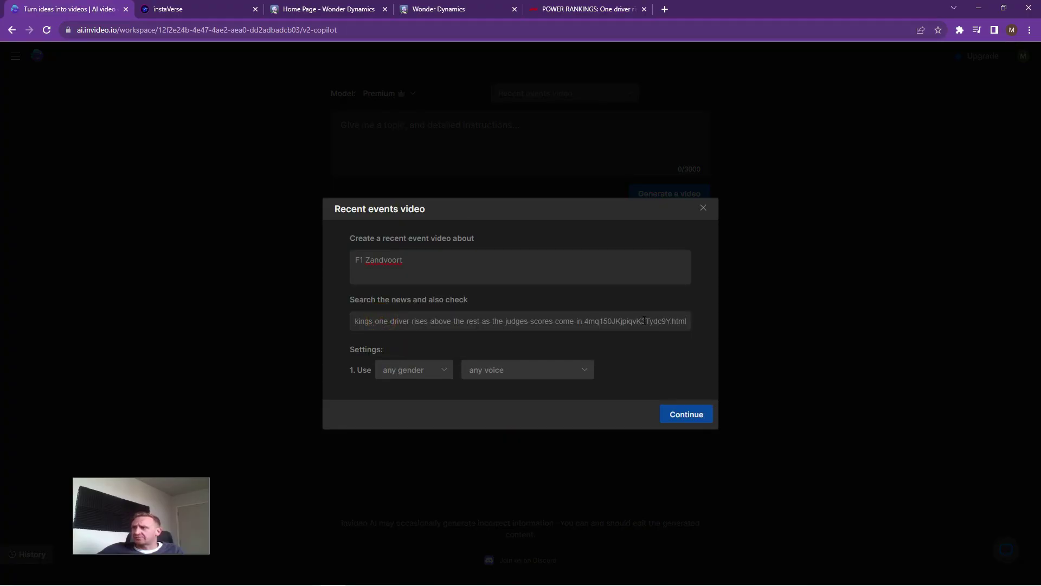
Step: Choose a female young British narrator voice and continue to the full prompt
{"action": "left_click", "coordinate": [425, 371]}
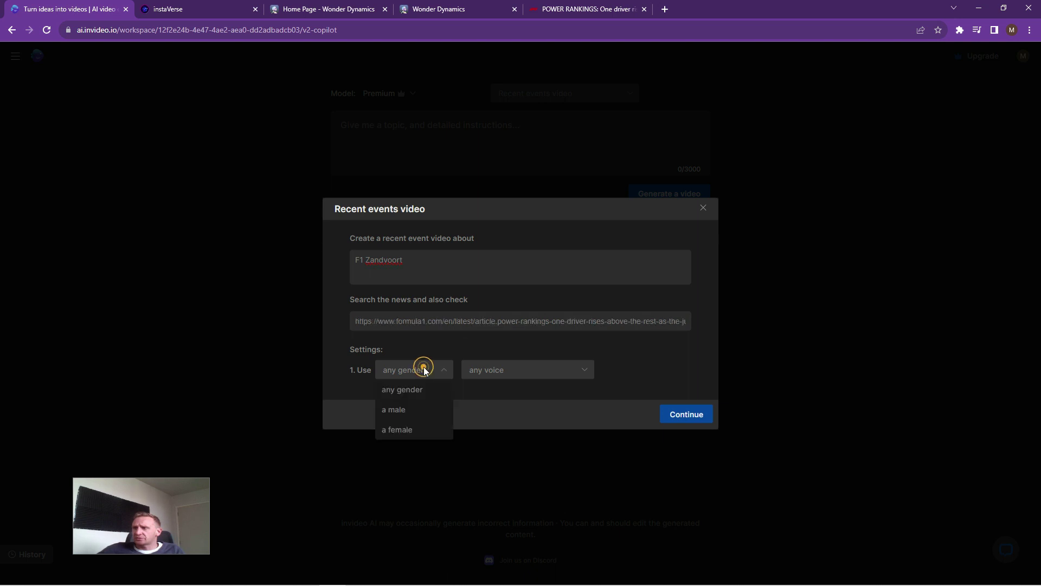
{"action": "left_click", "coordinate": [402, 430]}
{"action": "left_click", "coordinate": [503, 370]}
{"action": "scroll", "coordinate": [529, 434], "scroll_direction": "down", "scroll_amount": 3}
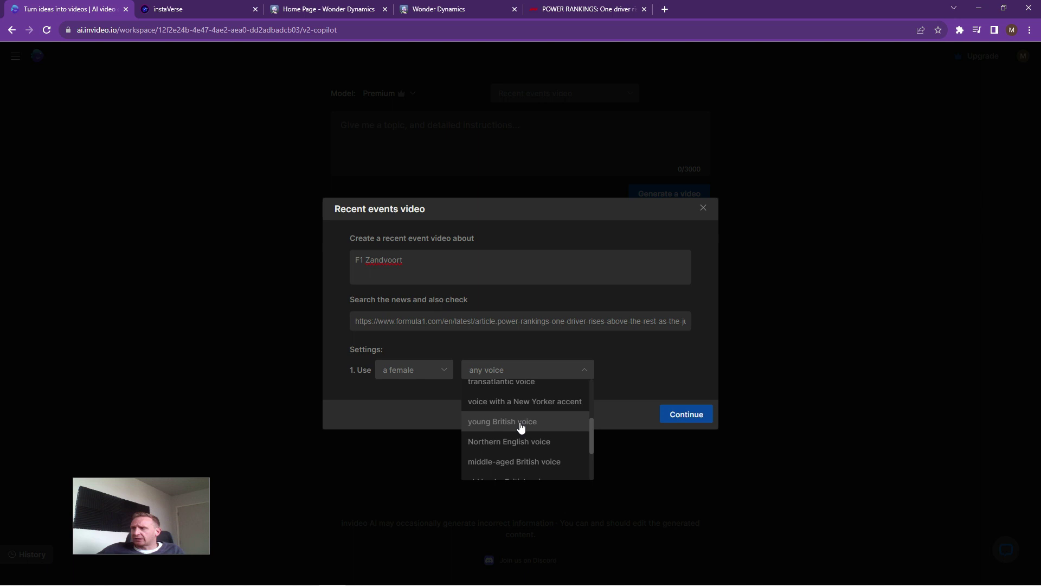
{"action": "left_click", "coordinate": [519, 425]}
{"action": "left_click", "coordinate": [682, 415]}
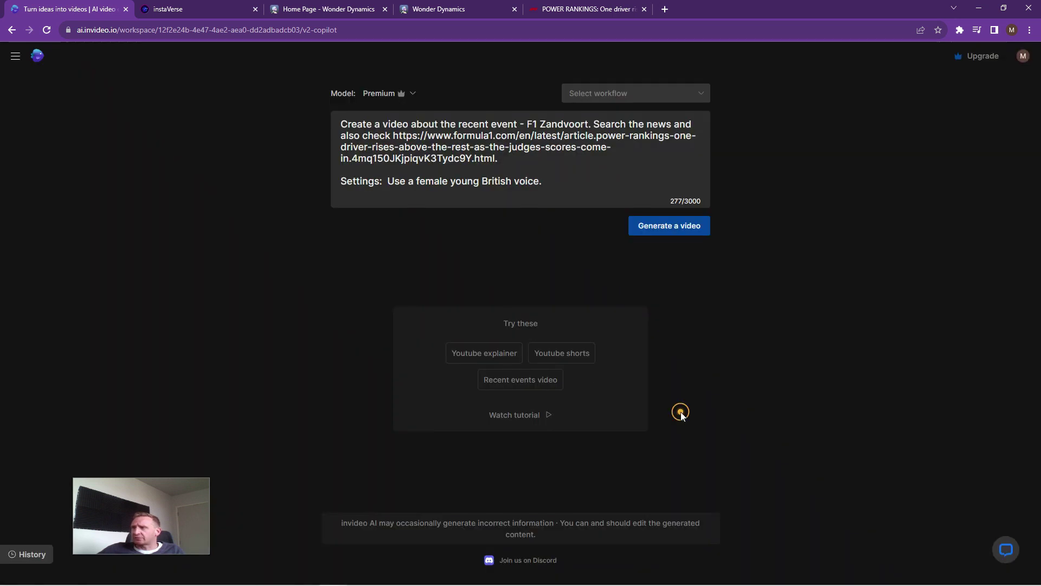
Step: Generate the Zandvoort F1 video from the prepared prompt
{"action": "left_click", "coordinate": [670, 228]}
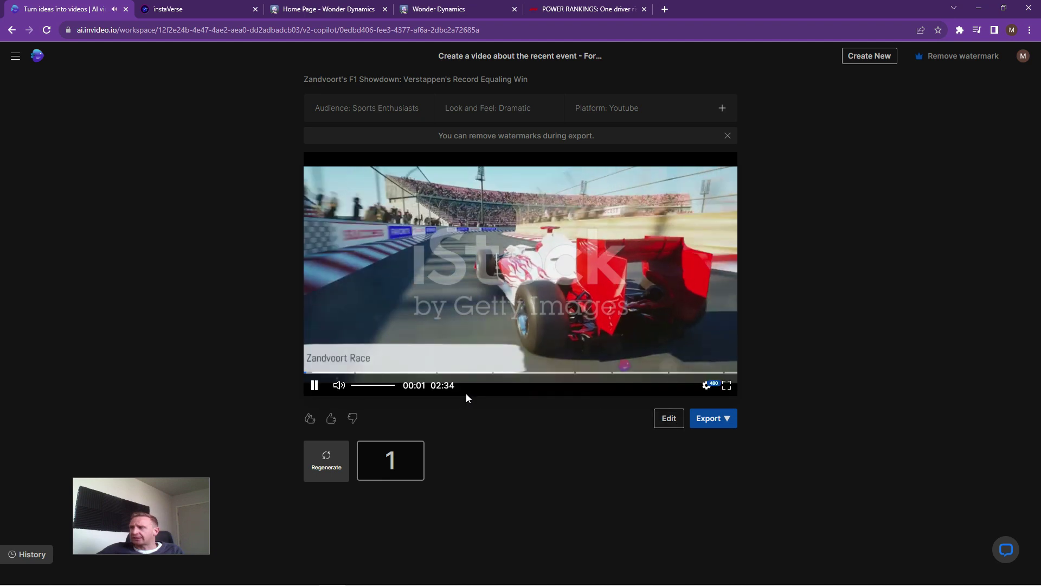
Step: Skip the F1 video preview ahead to about 1:28 and dismiss the edit-command suggestions
{"action": "left_click", "coordinate": [670, 418]}
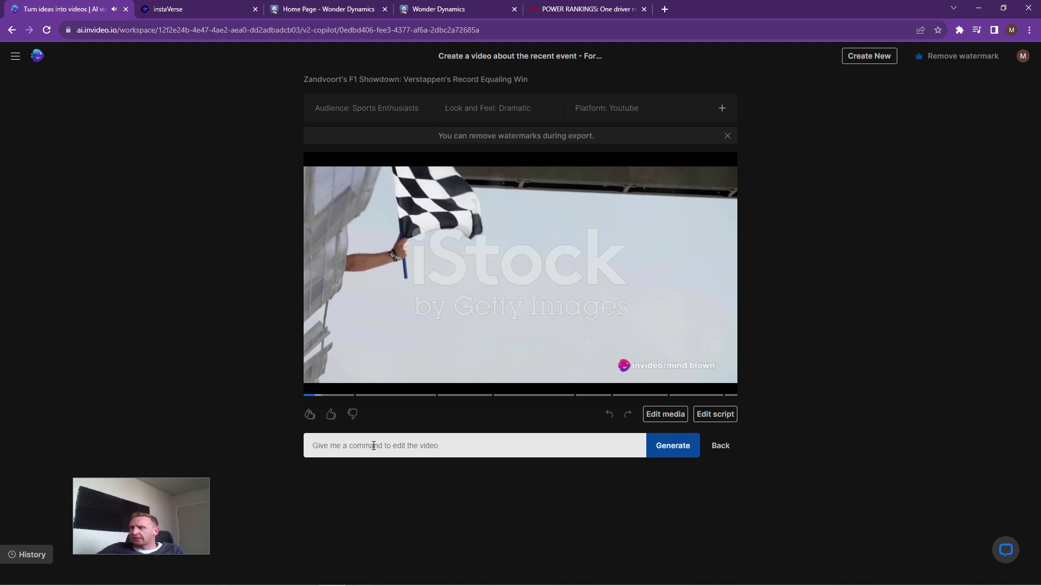
{"action": "left_click", "coordinate": [373, 445]}
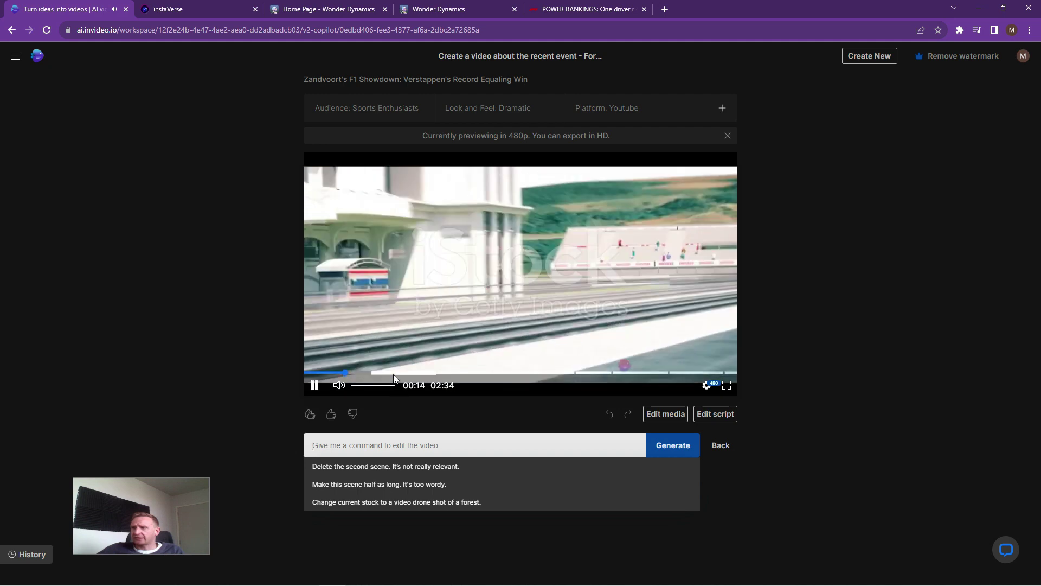
{"action": "left_click", "coordinate": [394, 373]}
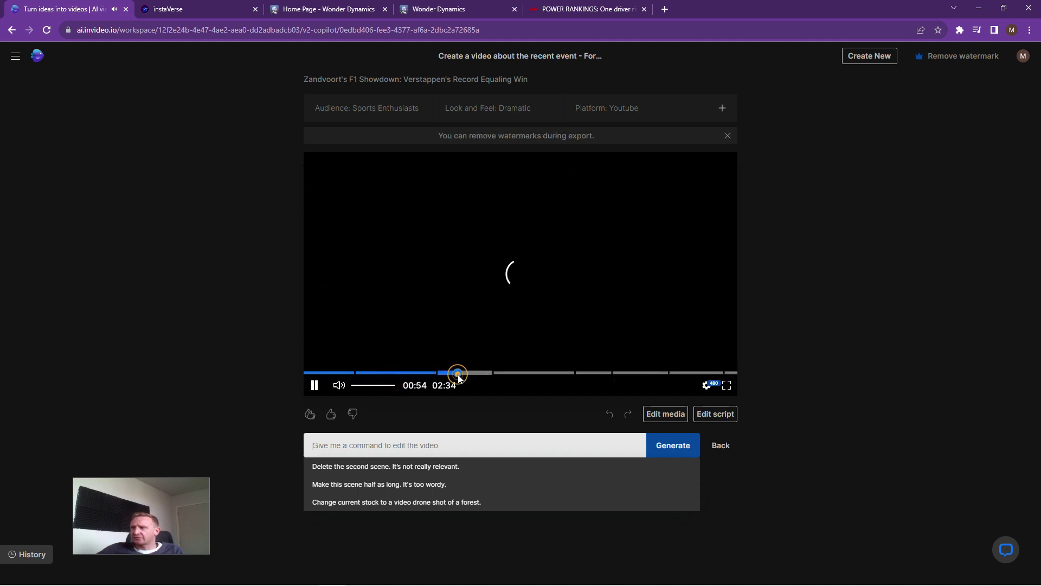
{"action": "left_click", "coordinate": [531, 373]}
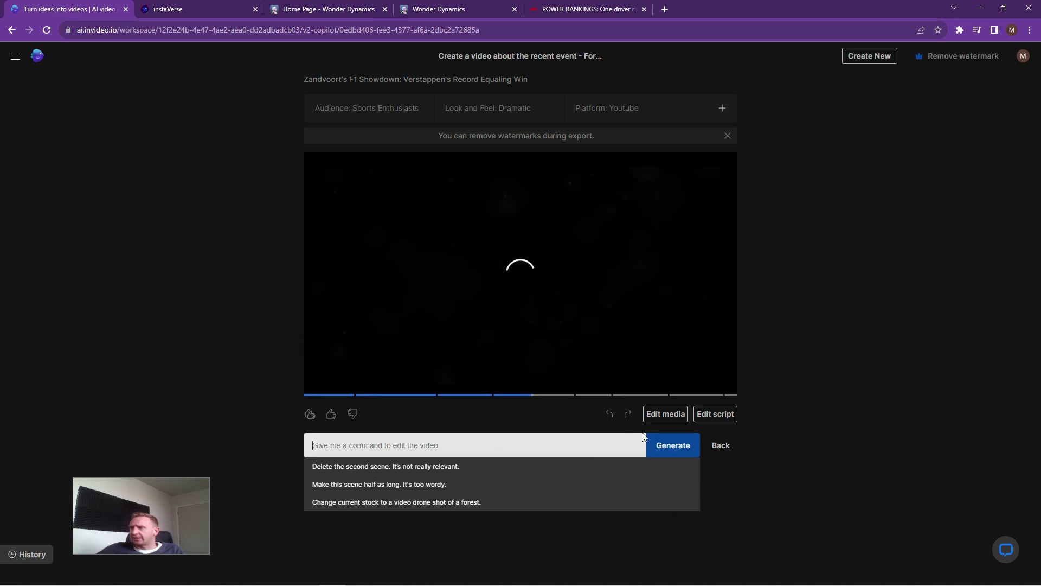
{"action": "left_click", "coordinate": [590, 419]}
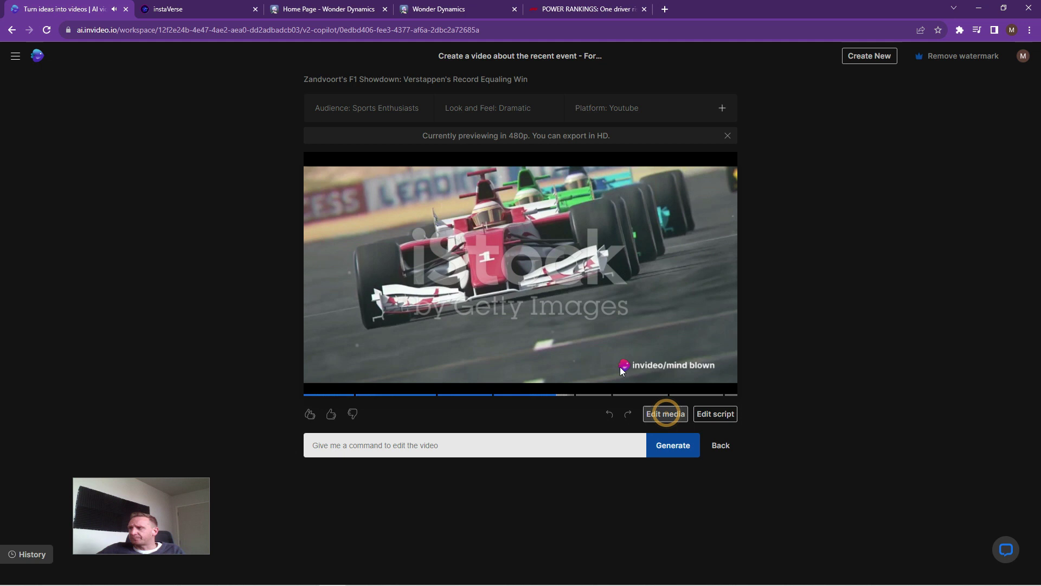
{"action": "left_click", "coordinate": [667, 414]}
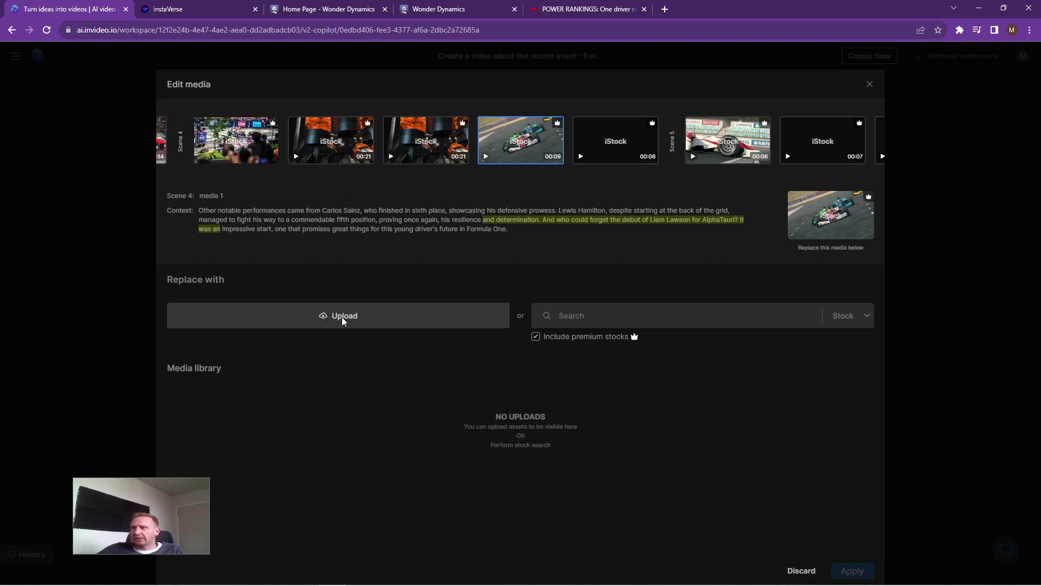
{"action": "left_click", "coordinate": [402, 145]}
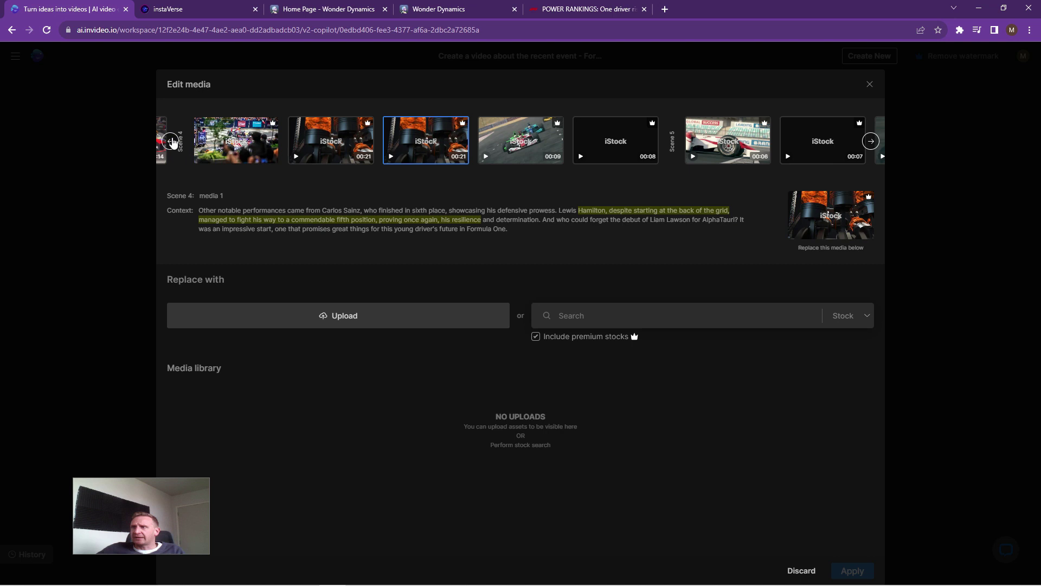
{"action": "left_click", "coordinate": [171, 142]}
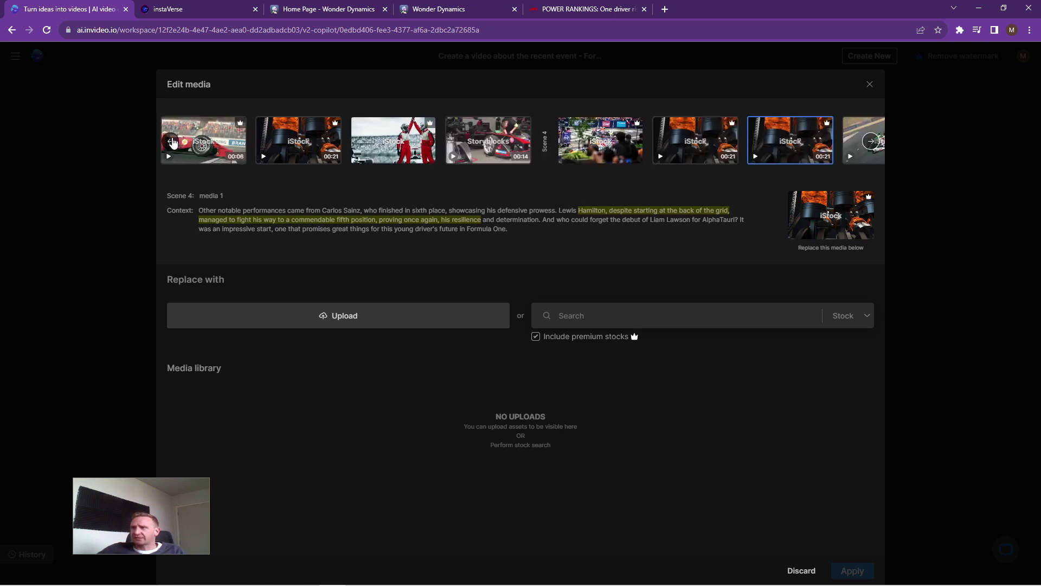
{"action": "left_click", "coordinate": [171, 142]}
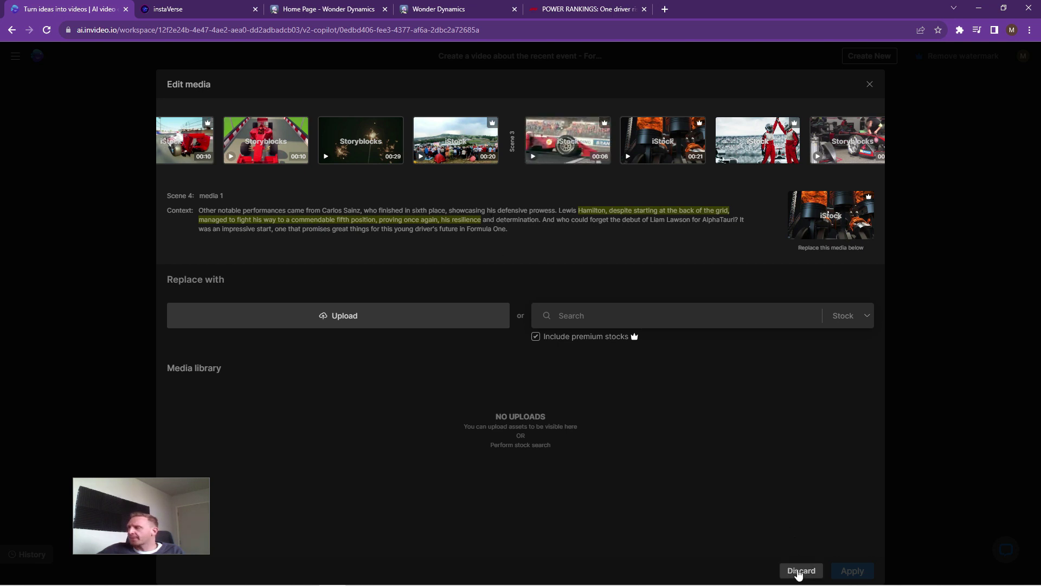
{"action": "left_click", "coordinate": [799, 571]}
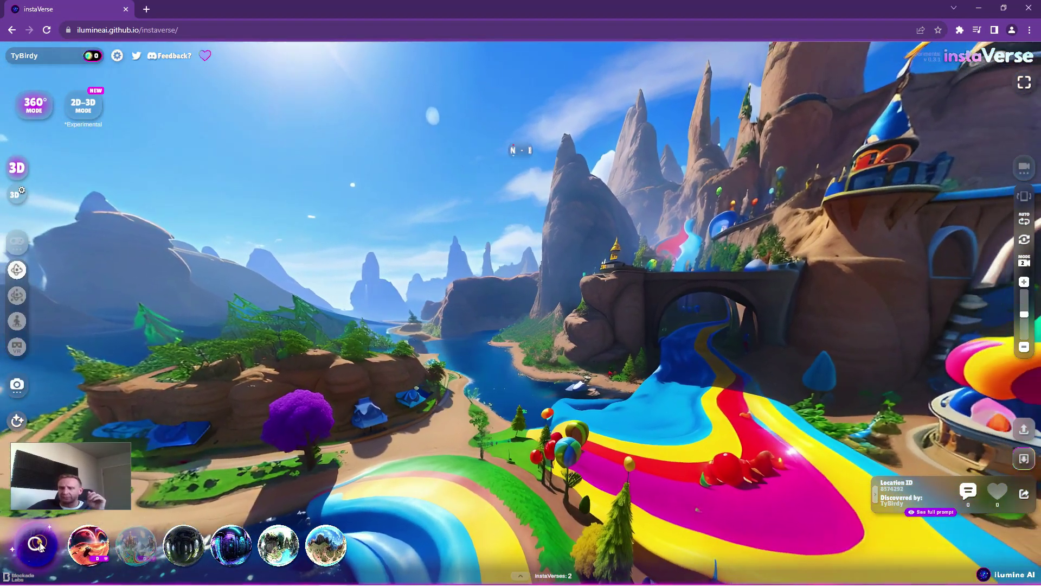
Step: Generate a Realistic-style 'candyland' world from the dream location prompt
{"action": "left_click", "coordinate": [41, 546]}
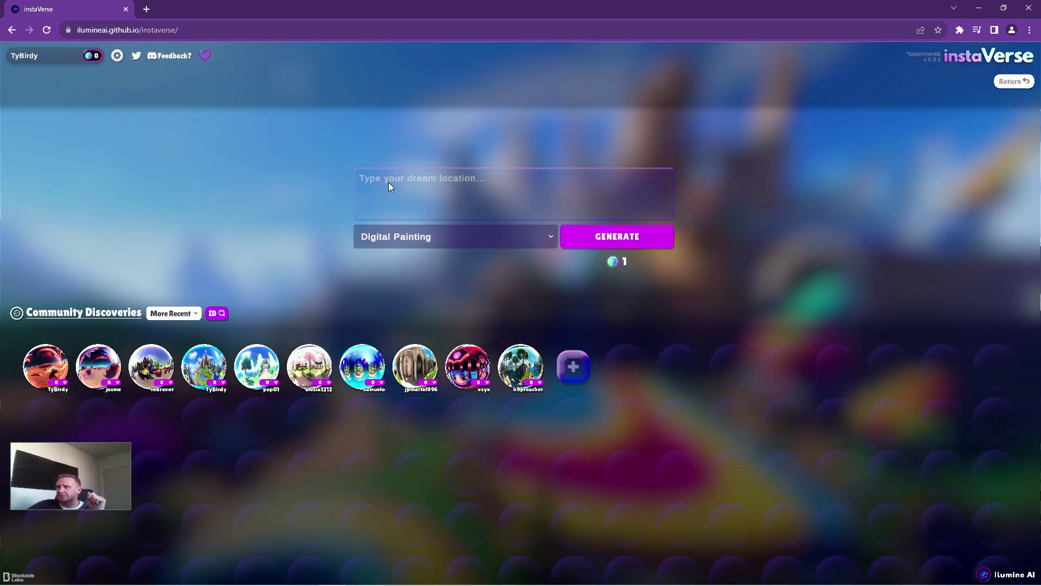
{"action": "left_click", "coordinate": [389, 183]}
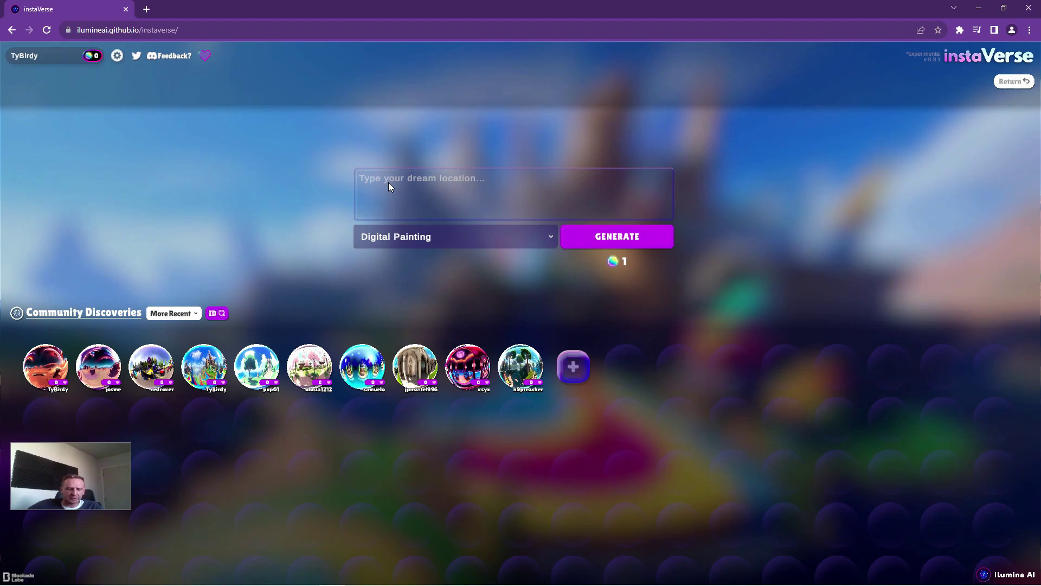
{"action": "type", "text": "cand"}
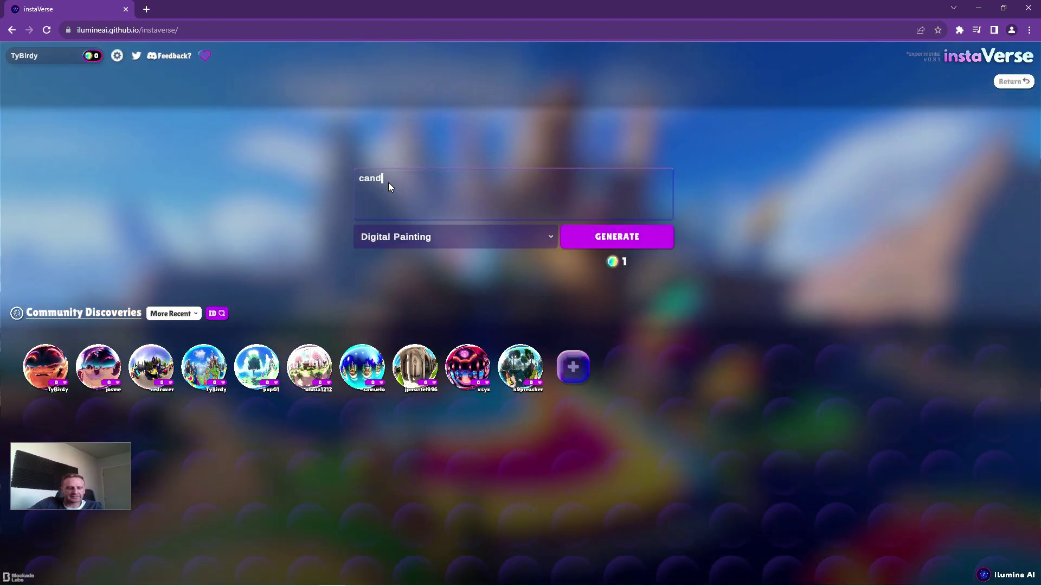
{"action": "type", "text": "yland"}
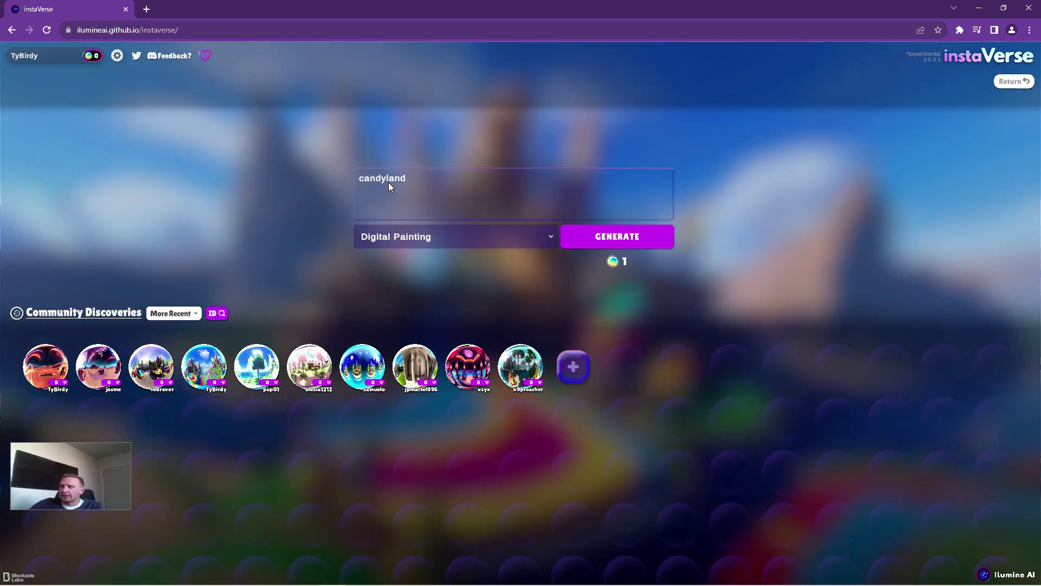
{"action": "left_click", "coordinate": [453, 243]}
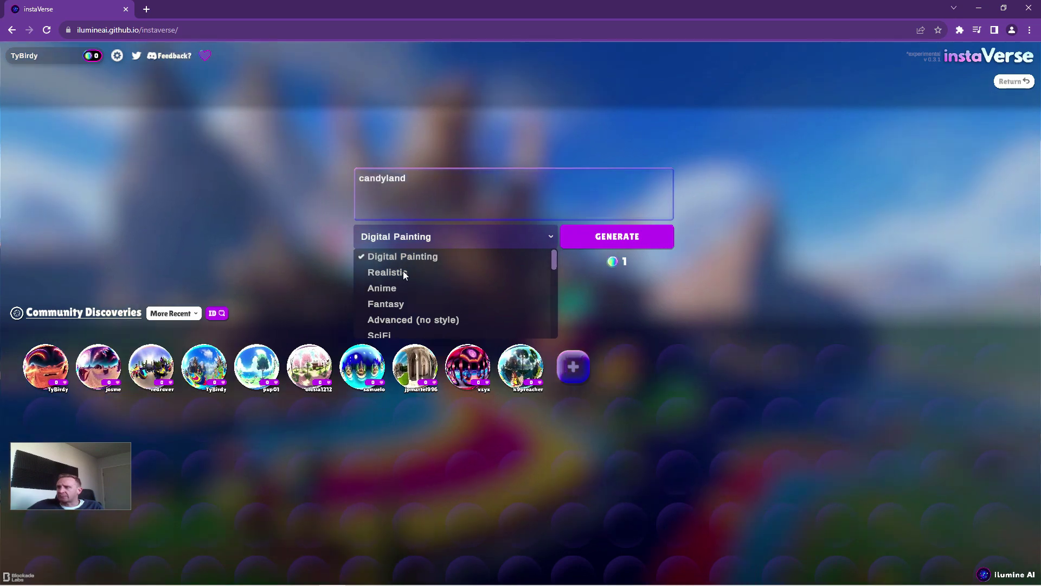
{"action": "left_click", "coordinate": [403, 272]}
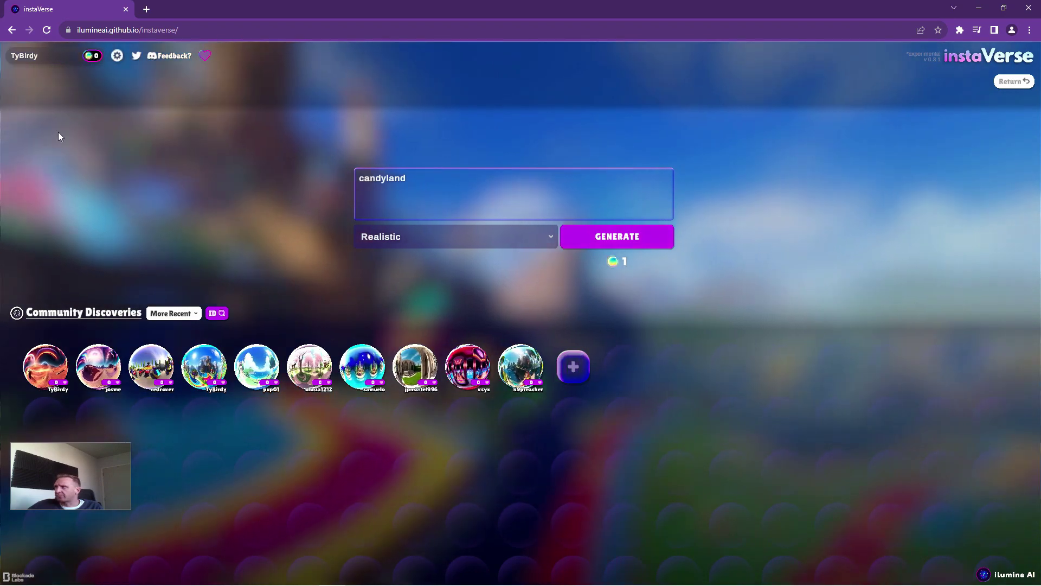
{"action": "left_click", "coordinate": [1004, 84]}
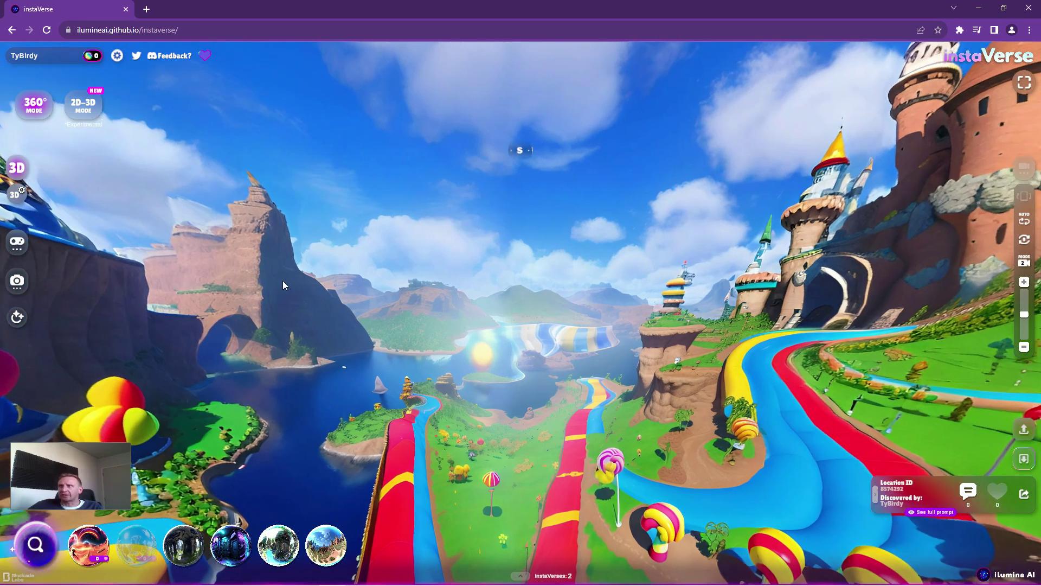
Step: Select the candyland scene and turn on AUTO rotate
{"action": "left_click", "coordinate": [282, 282]}
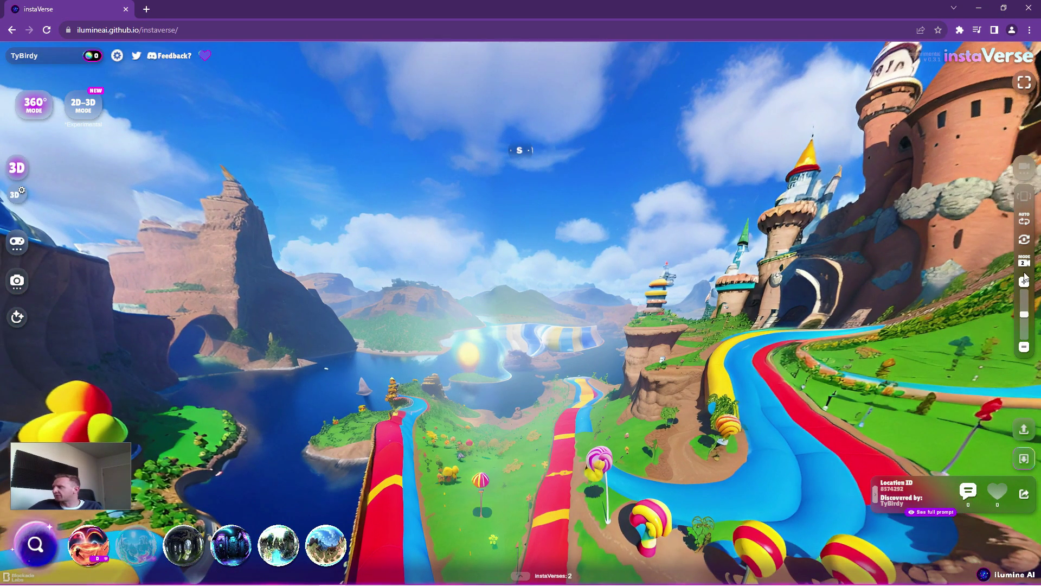
{"action": "left_click", "coordinate": [1024, 221]}
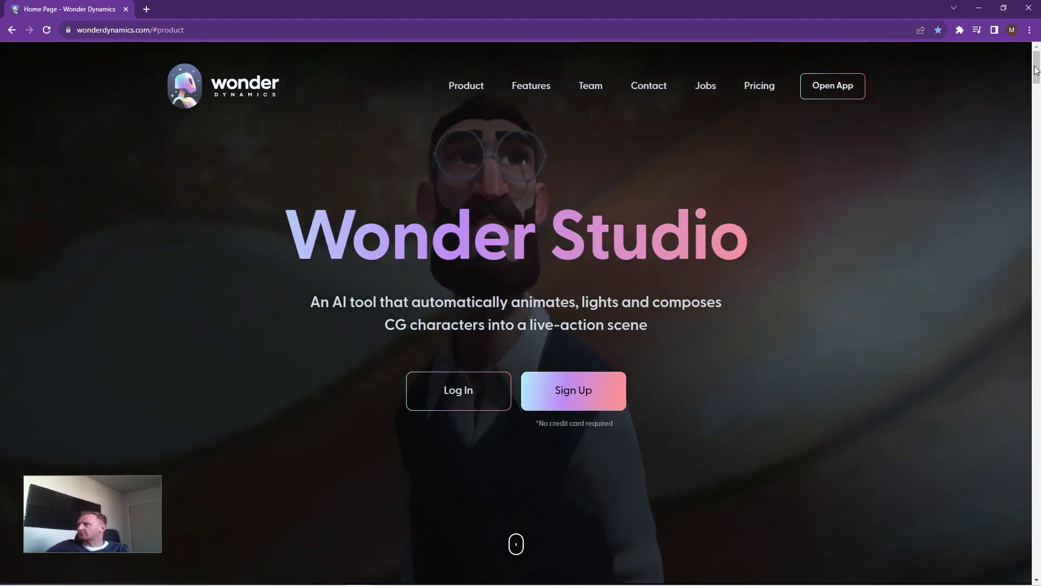
Step: Scroll down the Wonder Dynamics page and back to the top
{"action": "left_click_drag", "start_coordinate": [1036, 67], "coordinate": [1009, 345]}
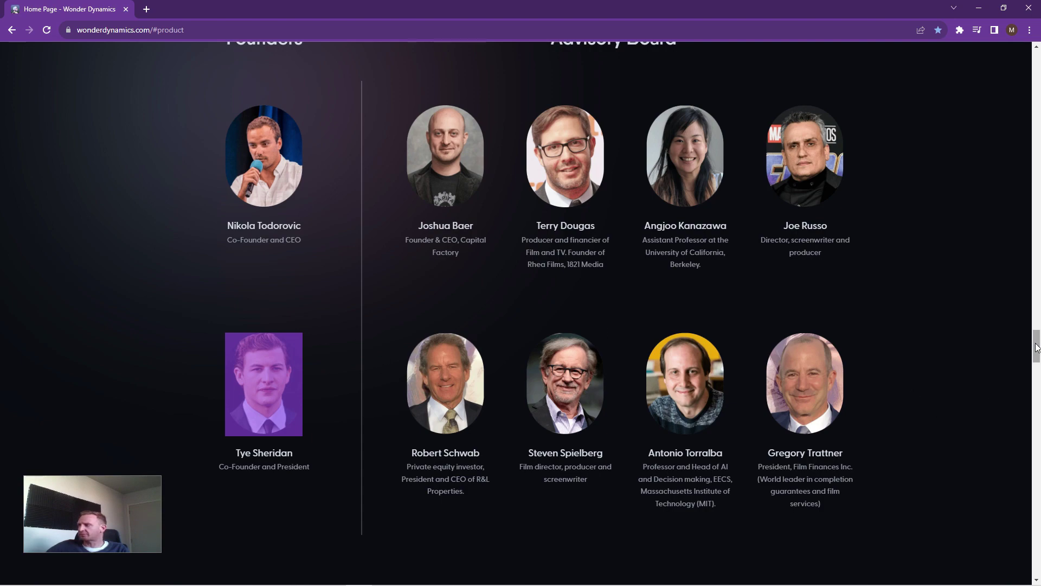
{"action": "left_click_drag", "start_coordinate": [1036, 347], "coordinate": [1036, 51]}
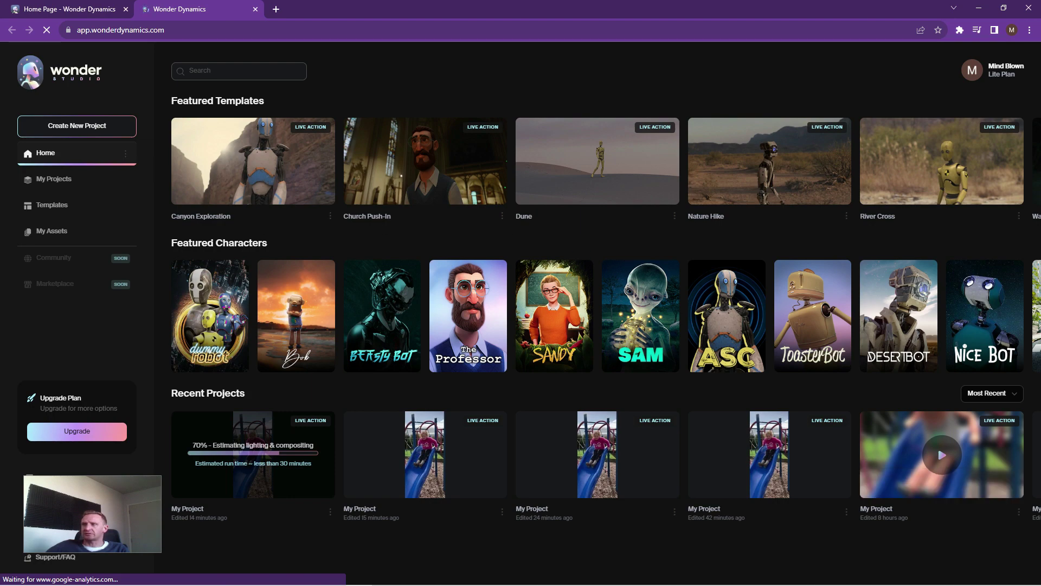
Step: Dismiss the new-project chooser, then preview the finished slide video and close its export view
{"action": "left_click", "coordinate": [83, 127]}
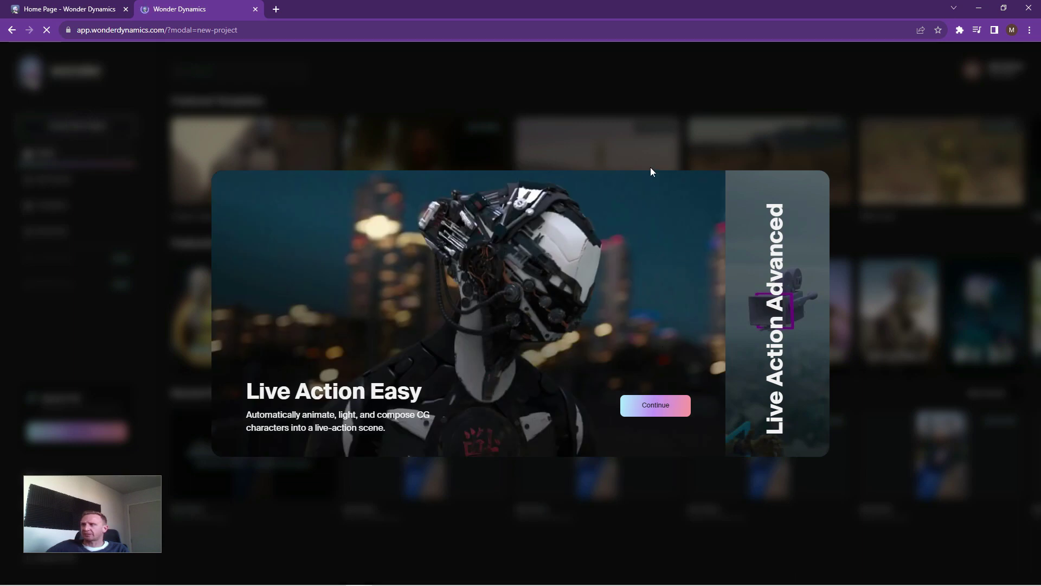
{"action": "left_click", "coordinate": [610, 106]}
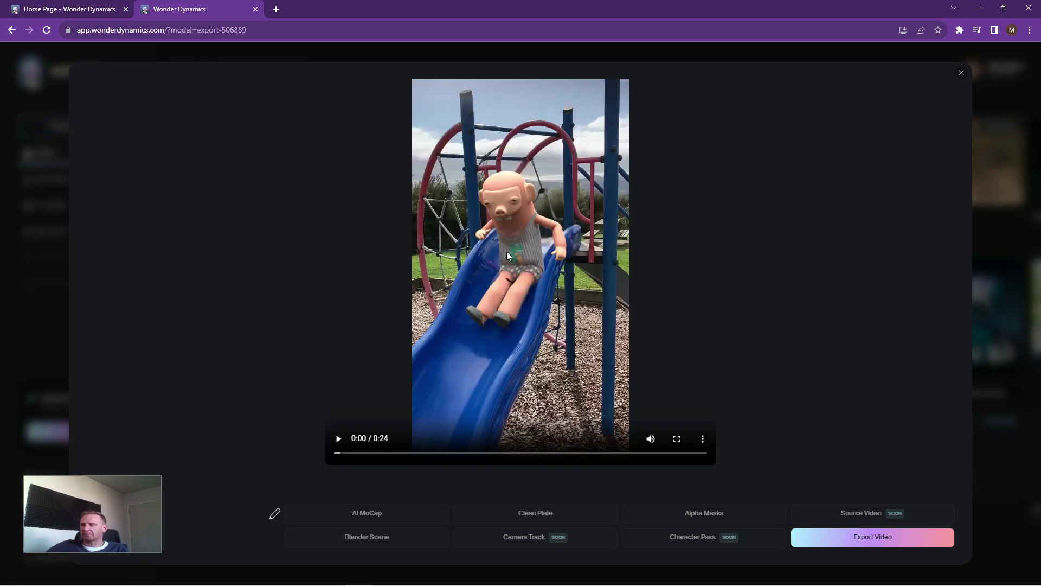
{"action": "left_click", "coordinate": [339, 439]}
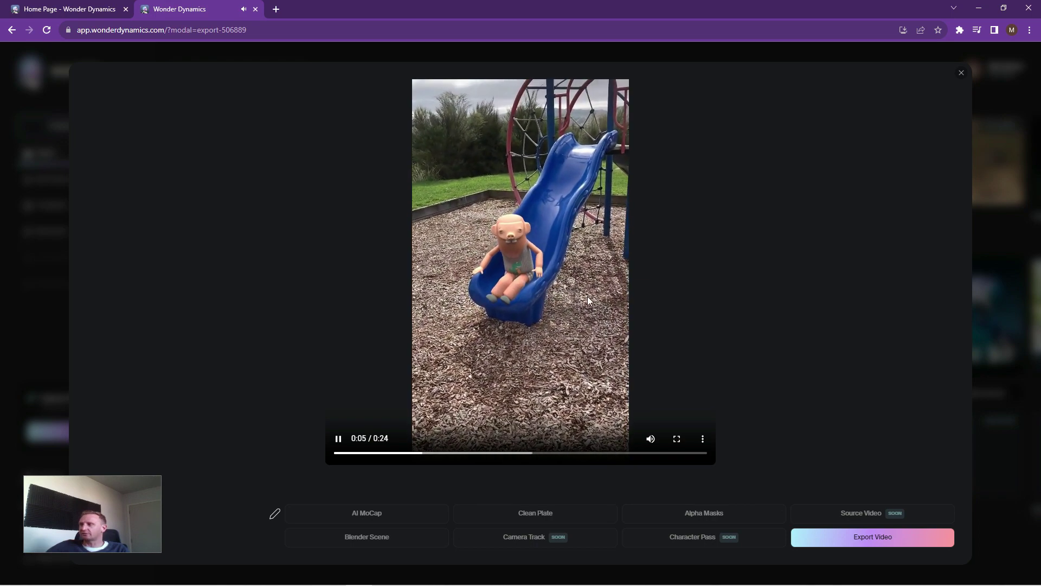
{"action": "left_click", "coordinate": [588, 296]}
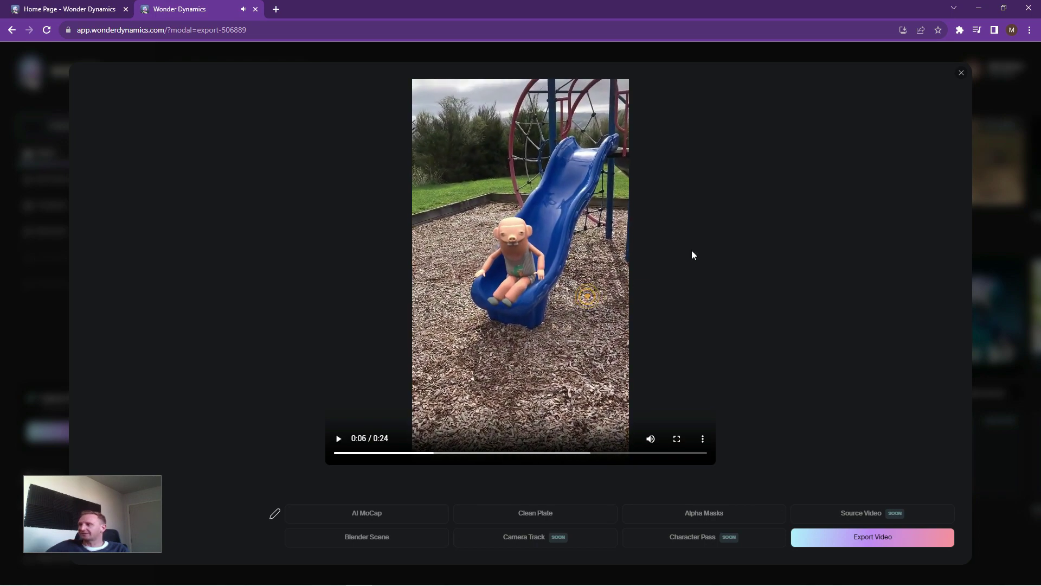
{"action": "left_click", "coordinate": [961, 75]}
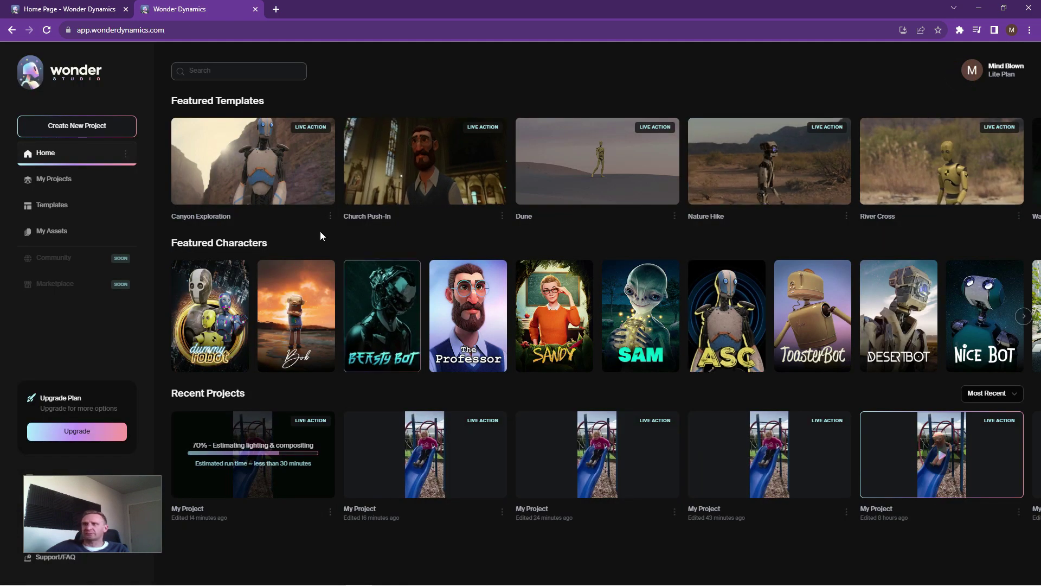
Step: Create a Live Action Easy project with the uploaded playground slide clip, then advance to Actor
{"action": "left_click", "coordinate": [89, 126]}
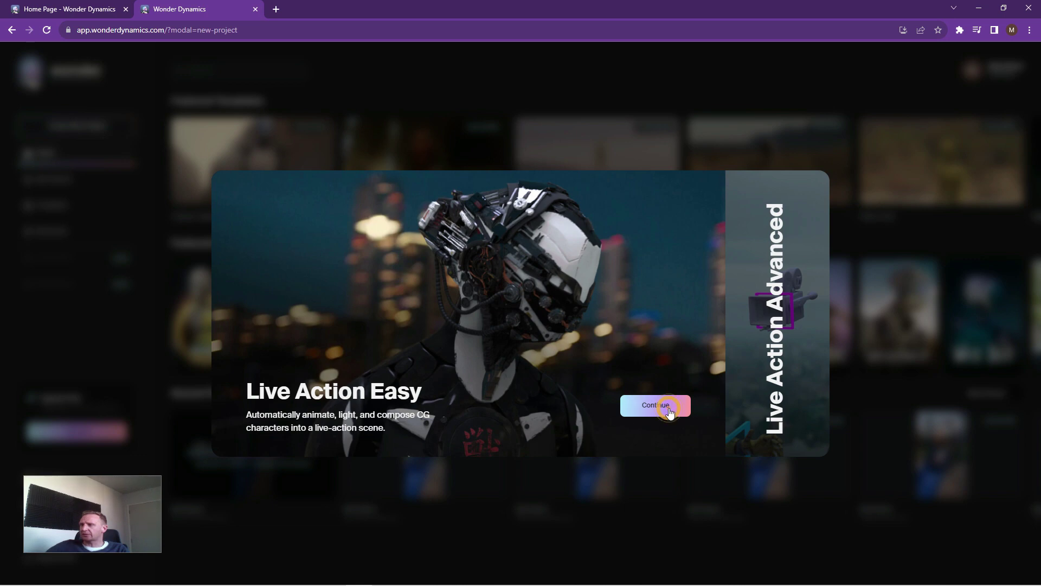
{"action": "left_click", "coordinate": [669, 407]}
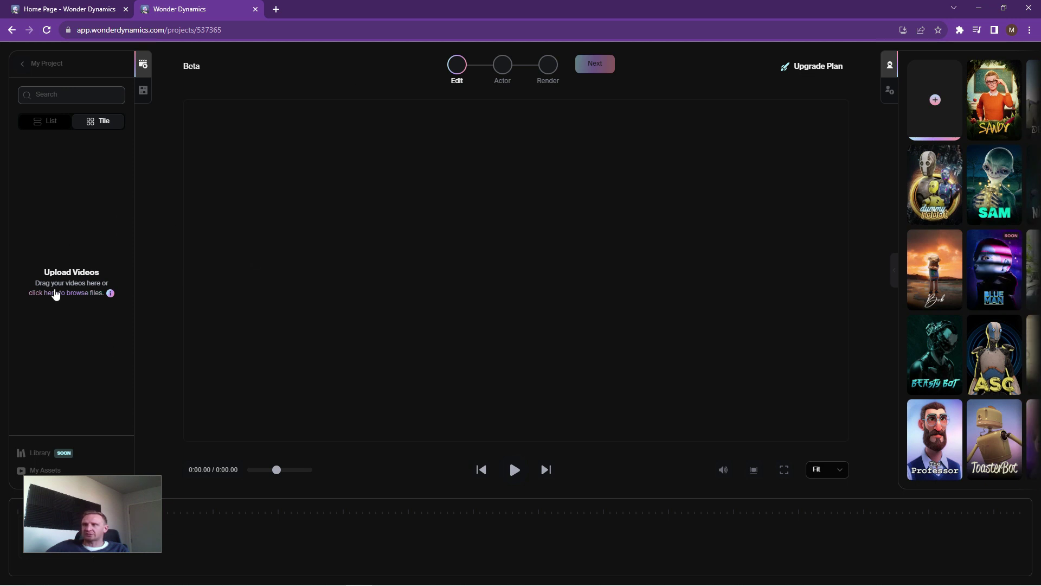
{"action": "left_click", "coordinate": [56, 293]}
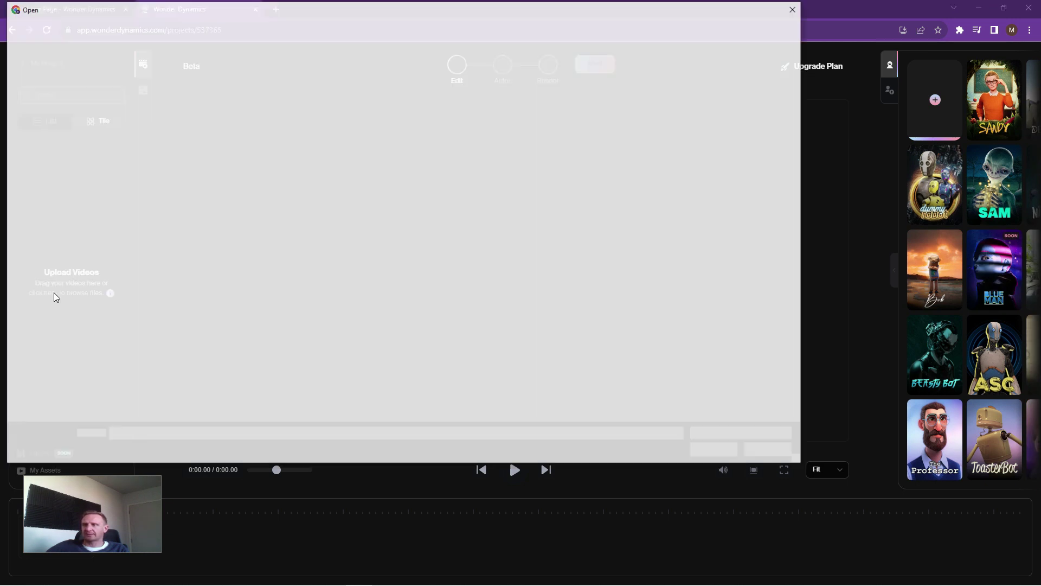
{"action": "left_click", "coordinate": [186, 95]}
{"action": "left_click", "coordinate": [710, 451]}
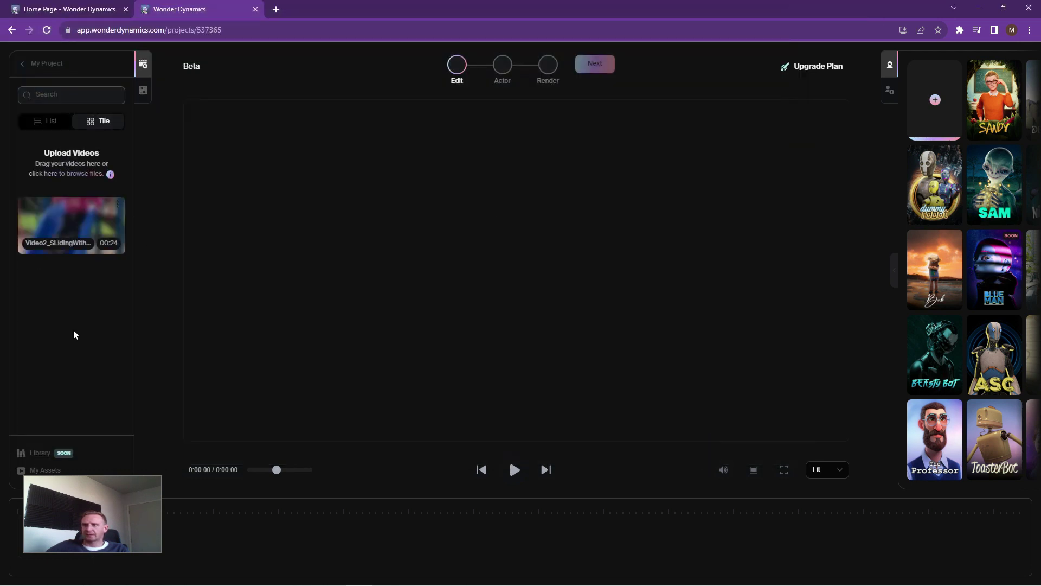
{"action": "left_click_drag", "start_coordinate": [69, 222], "coordinate": [456, 240]}
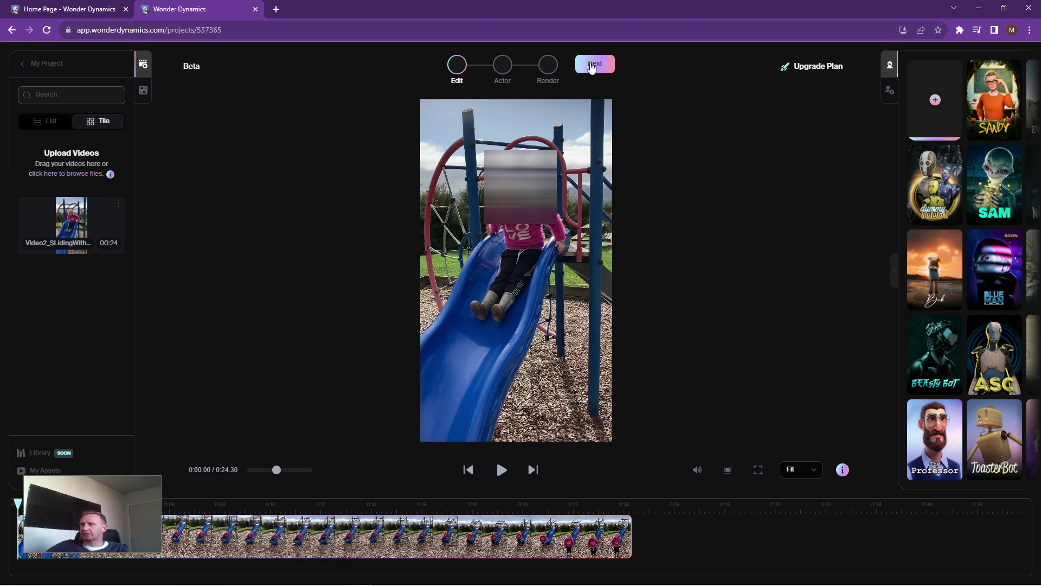
{"action": "left_click", "coordinate": [592, 66]}
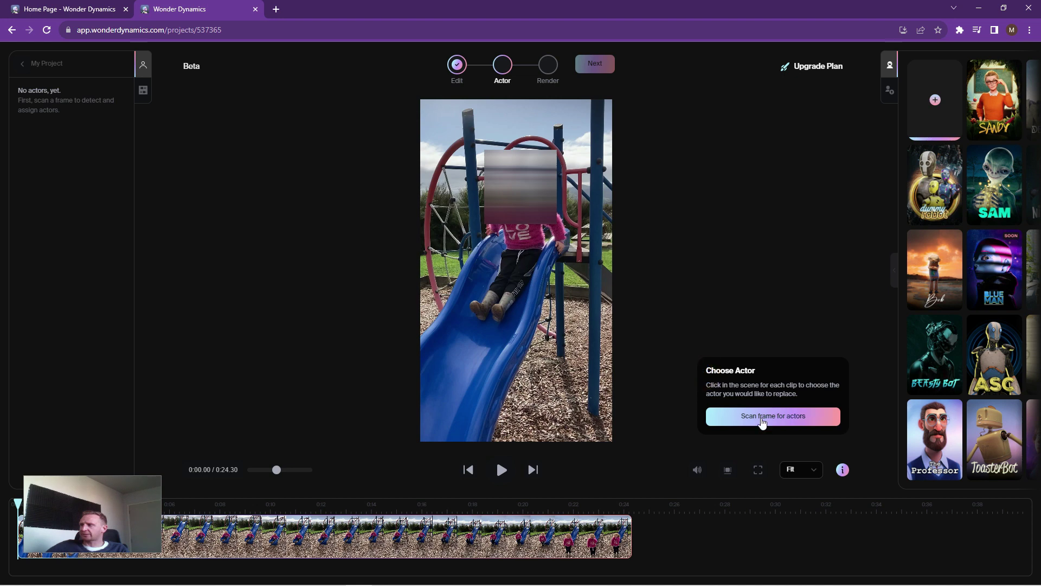
Step: Scan the frame for actors, compare Bob, Beasty Bot, The Professor and Nice Bot, then assign Bob to Actor 1
{"action": "left_click", "coordinate": [760, 417]}
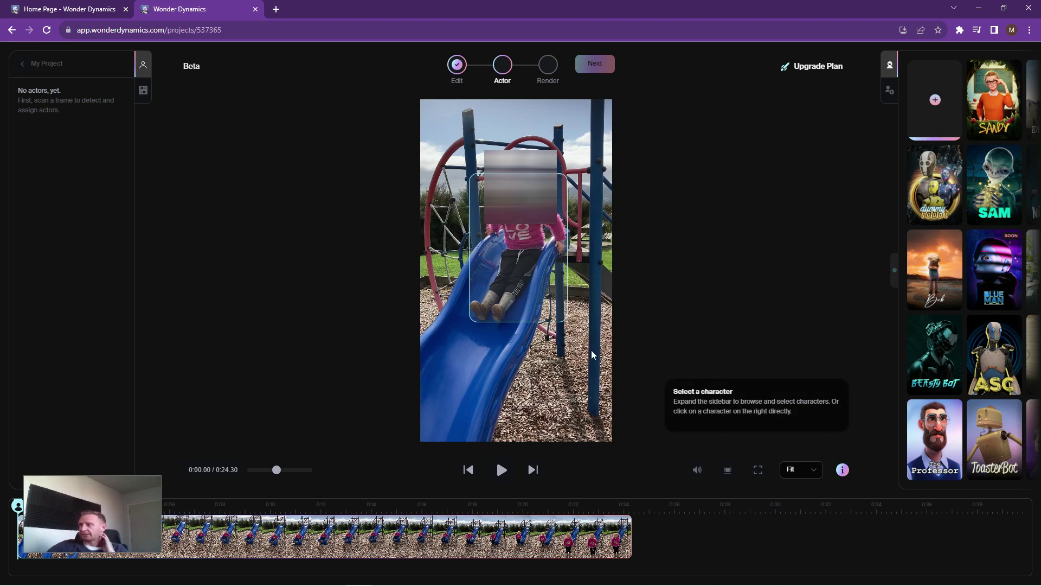
{"action": "left_click", "coordinate": [895, 276]}
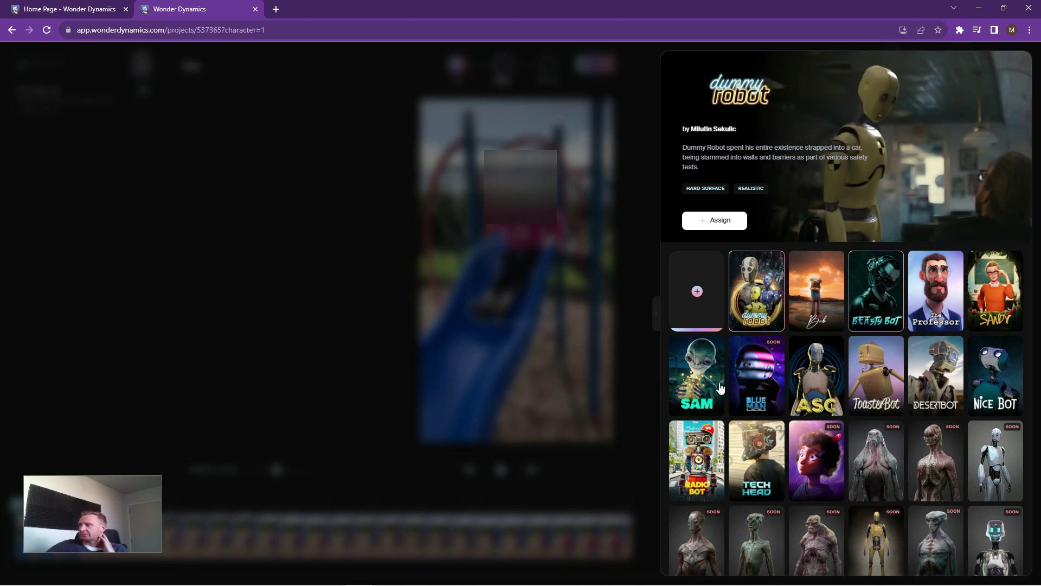
{"action": "left_click", "coordinate": [823, 301]}
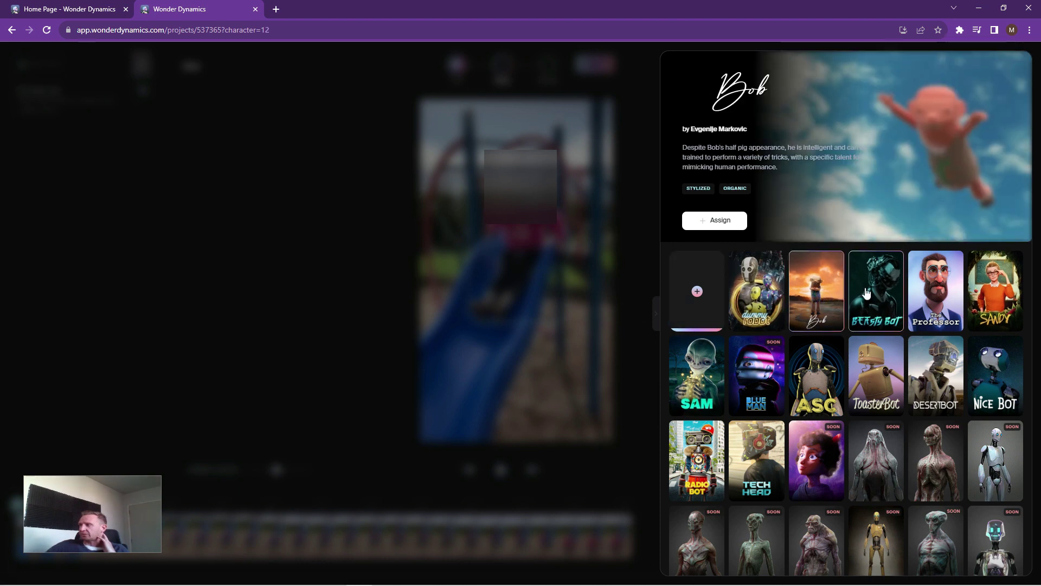
{"action": "left_click", "coordinate": [866, 292]}
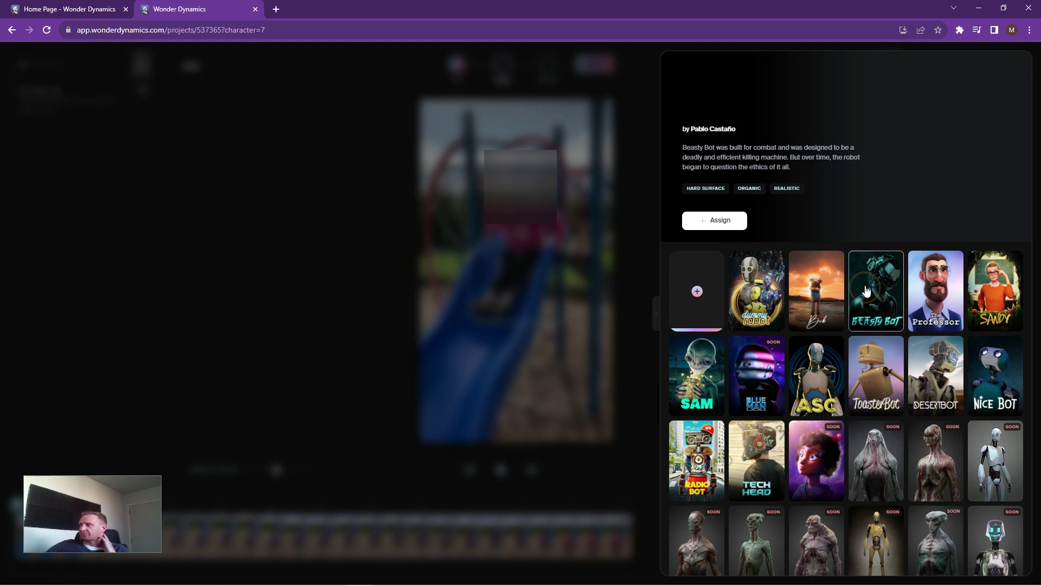
{"action": "left_click", "coordinate": [937, 307]}
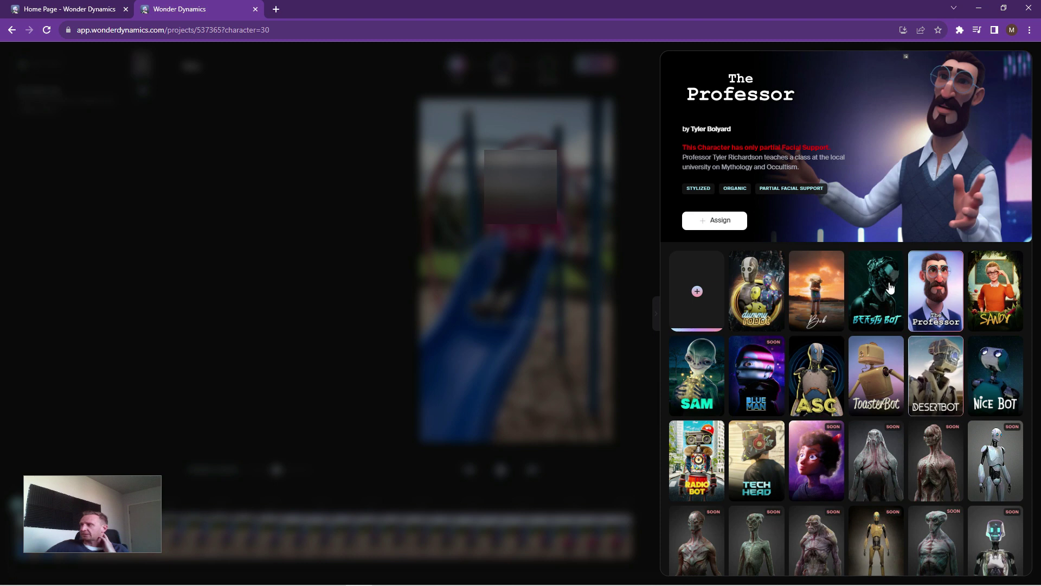
{"action": "left_click", "coordinate": [992, 379]}
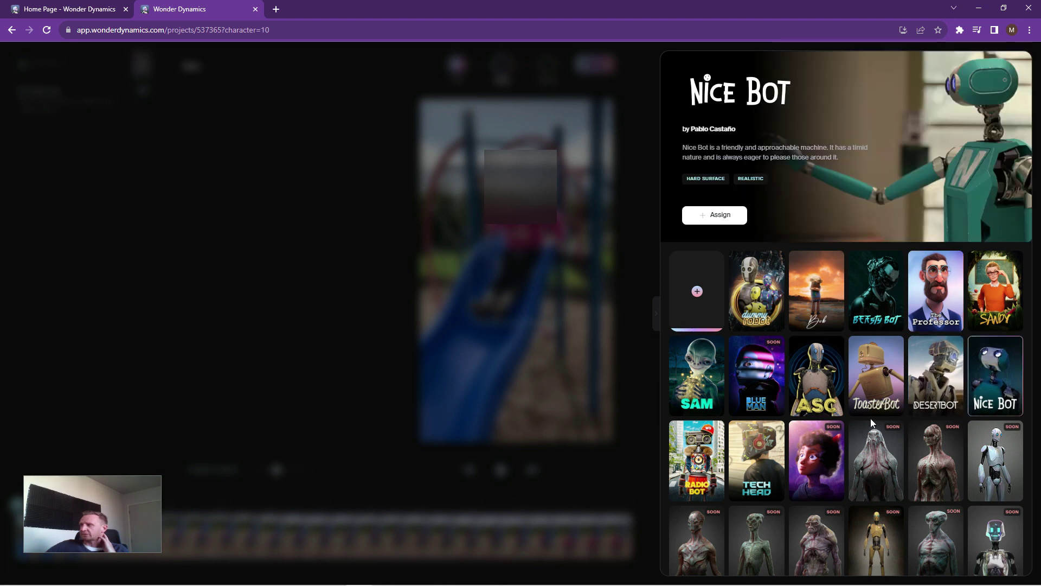
{"action": "left_click", "coordinate": [820, 302]}
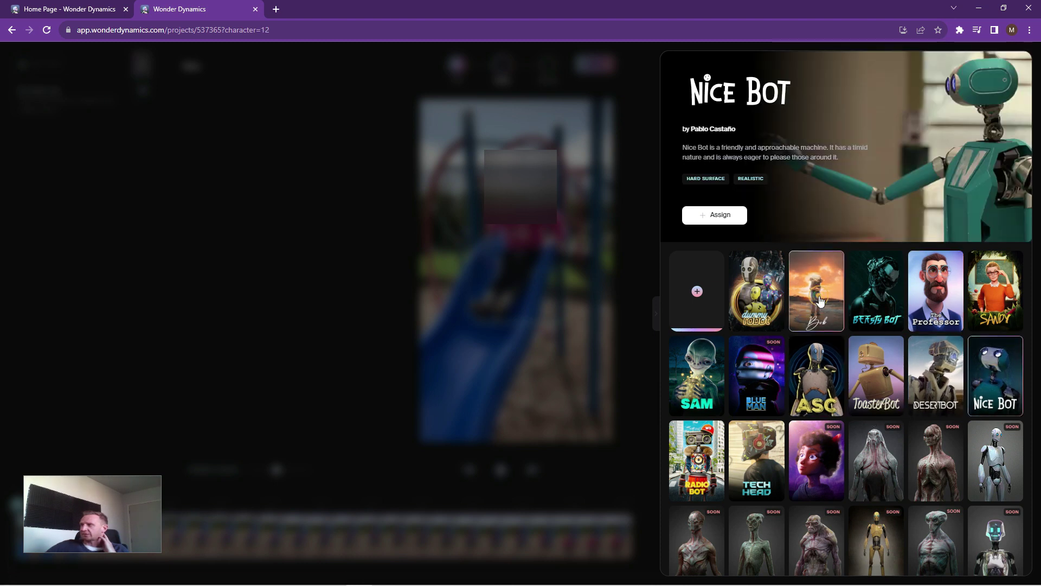
{"action": "left_click", "coordinate": [716, 220]}
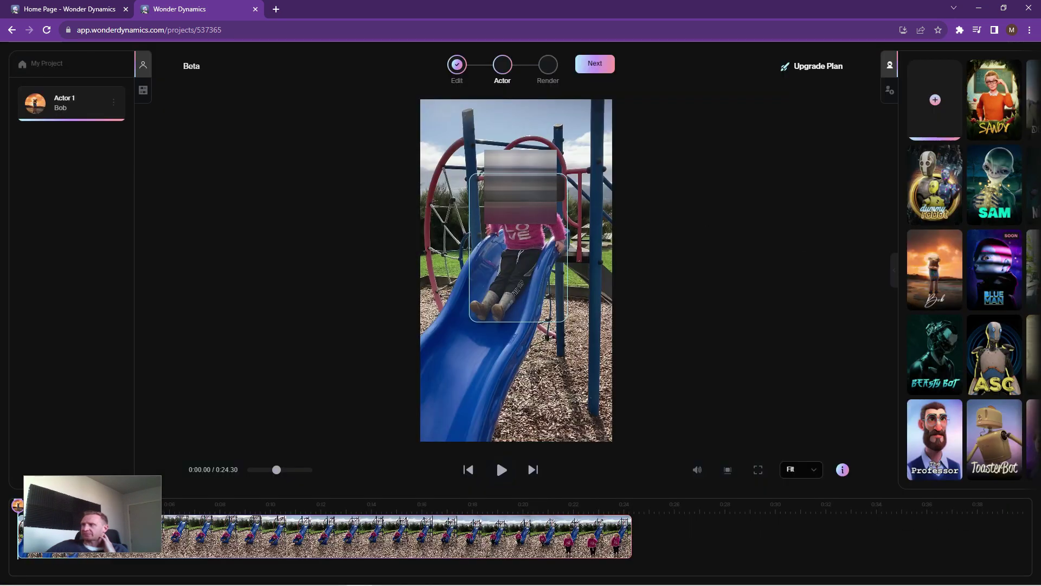
Step: Move on to the Render final composition dialog, then close it without rendering
{"action": "mouse_move", "coordinate": [522, 249]}
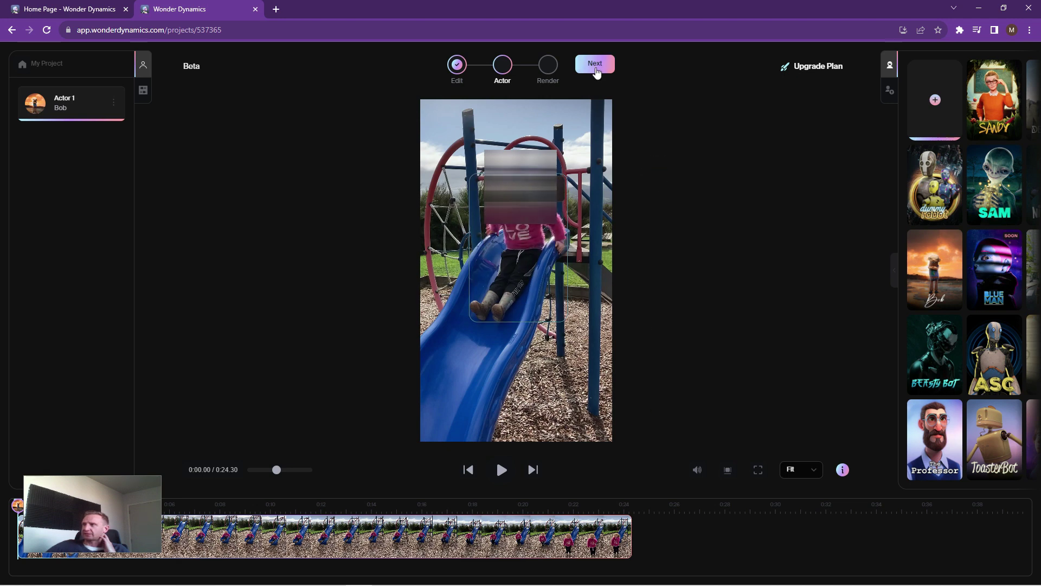
{"action": "left_click", "coordinate": [597, 73]}
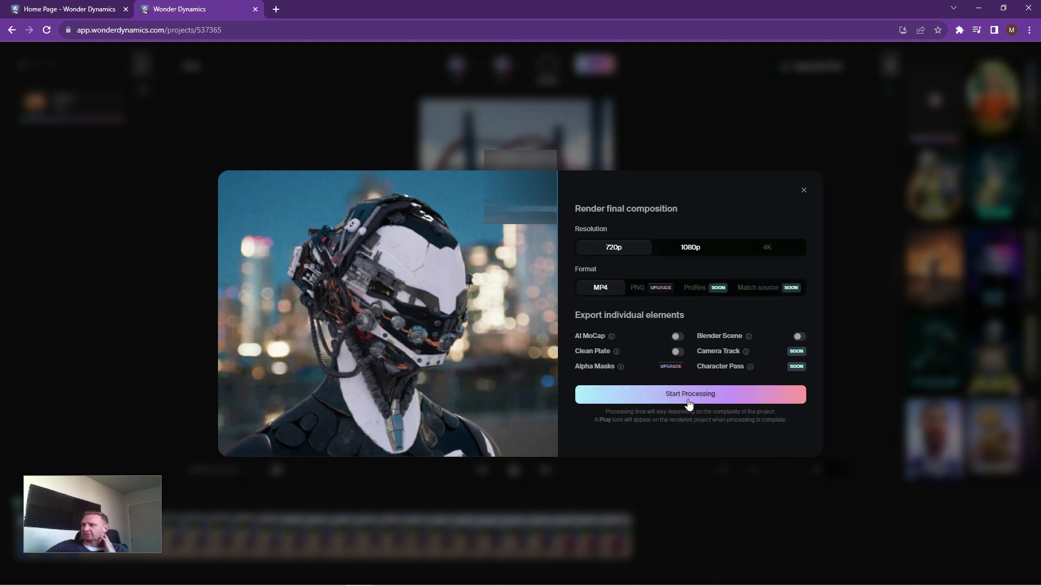
{"action": "left_click", "coordinate": [811, 194]}
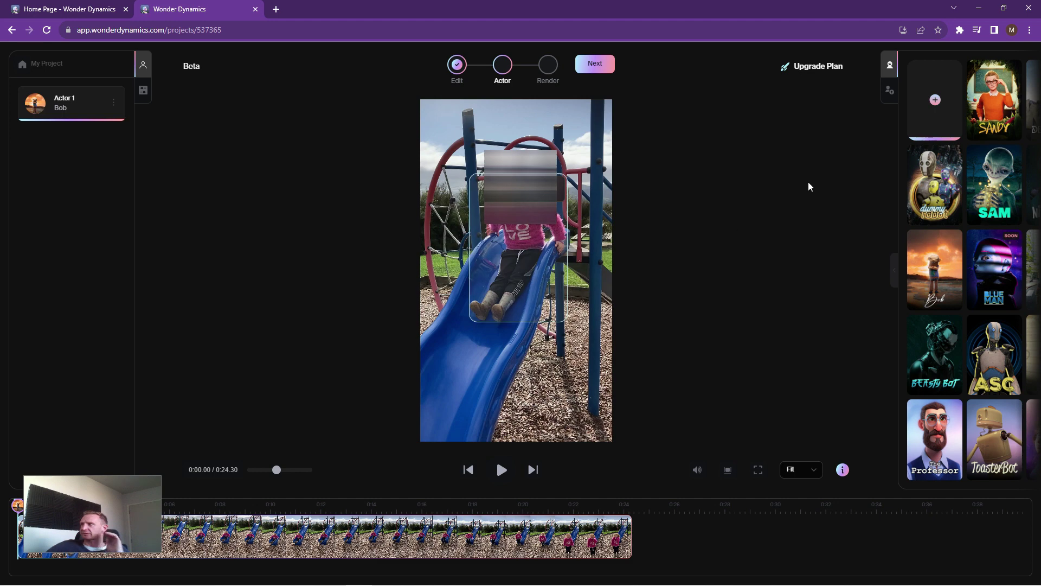
Step: Go back to the Wonder Studio home page showing Recent Projects
{"action": "left_click", "coordinate": [13, 30]}
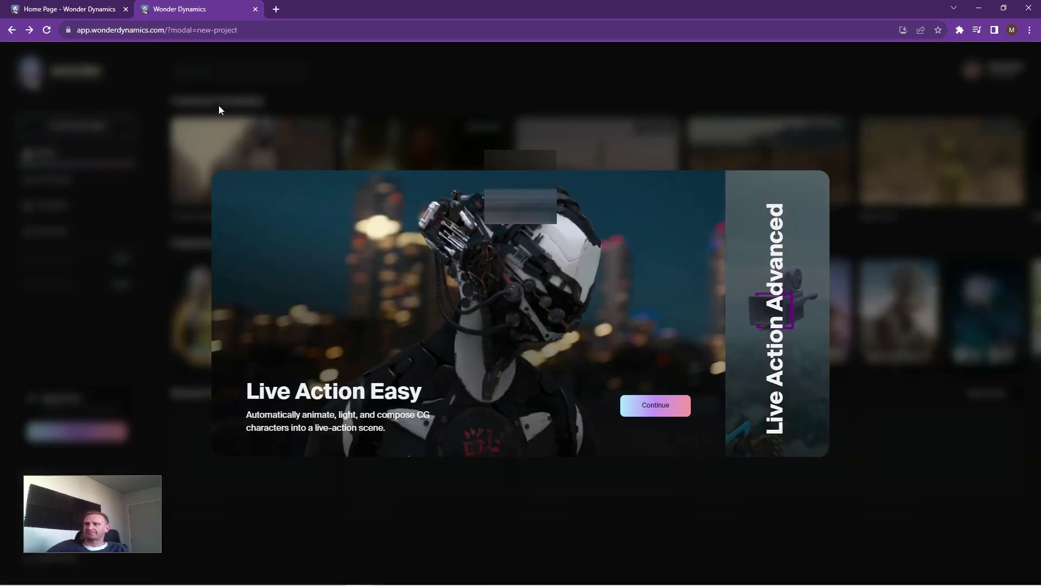
{"action": "left_click", "coordinate": [219, 108]}
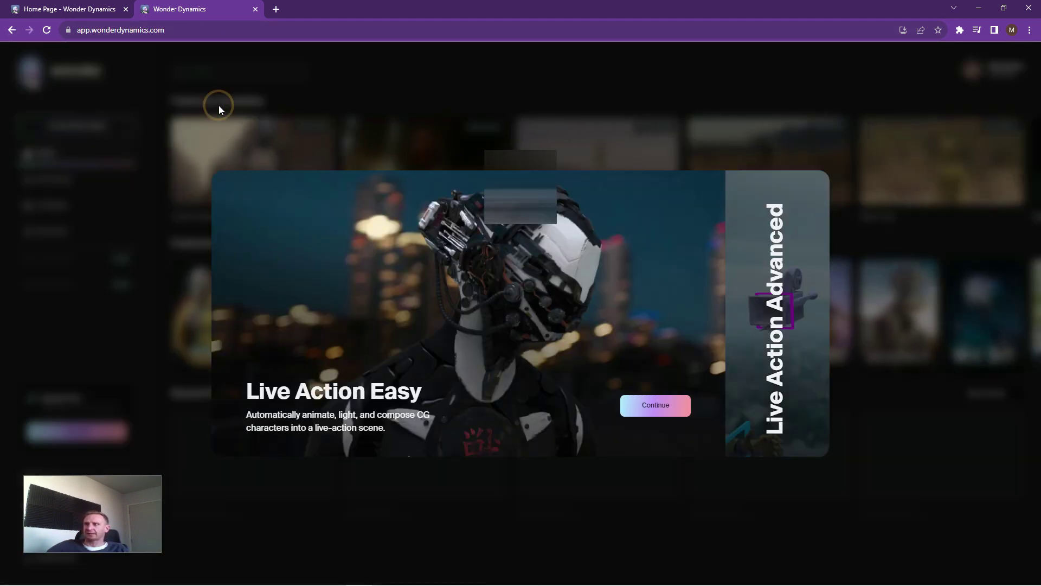
{"action": "left_click", "coordinate": [344, 94]}
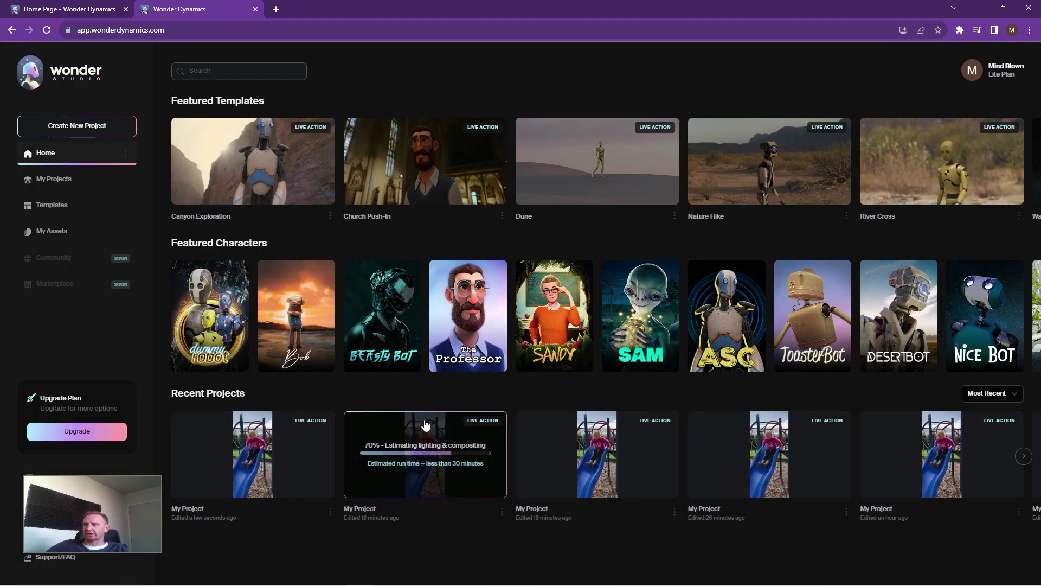